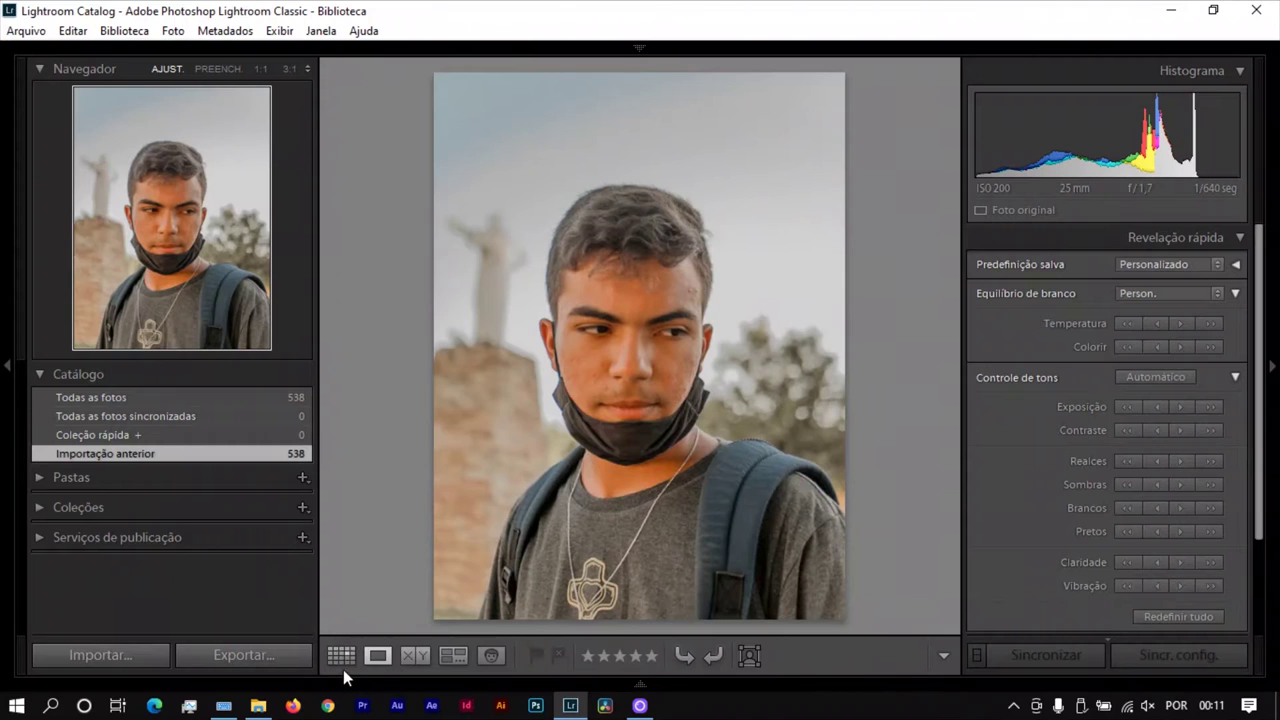
Browse the thumbnail grid of the previous import, previewing dog photo 6 and portraits 9, 14 and 22.
double_click(376, 492)
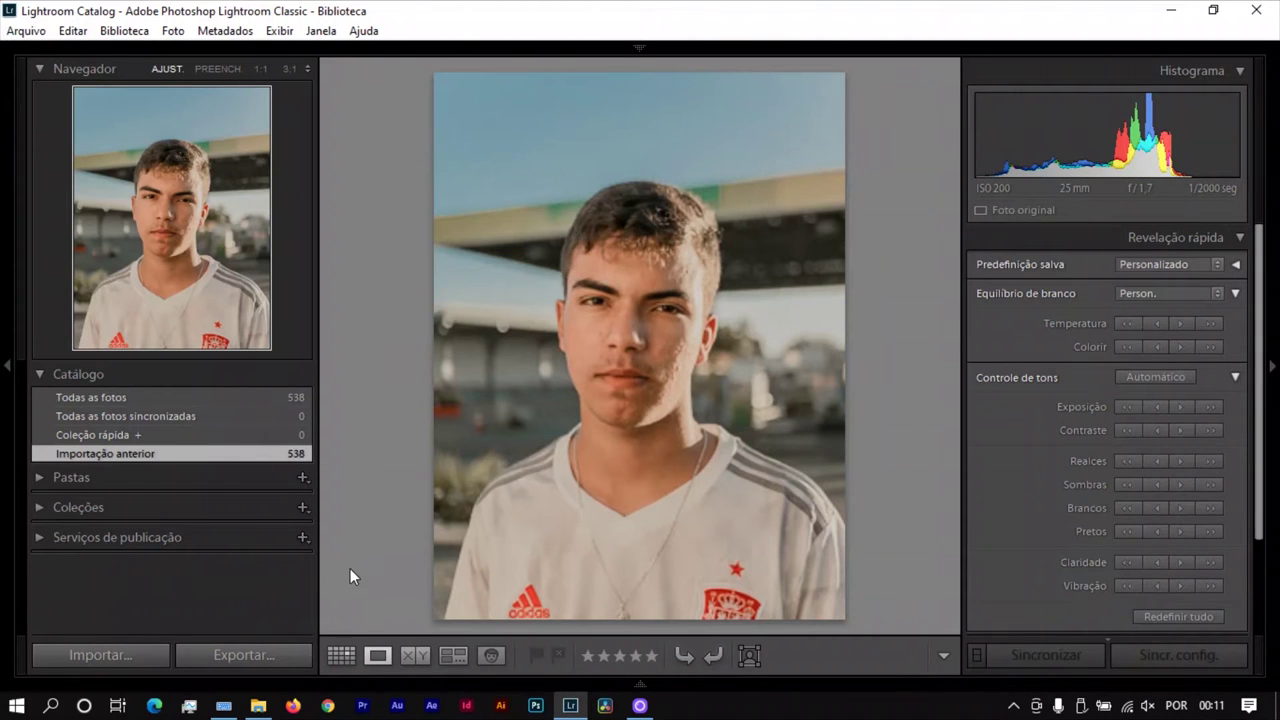
left_click(341, 656)
scroll(569, 495, "down", 5)
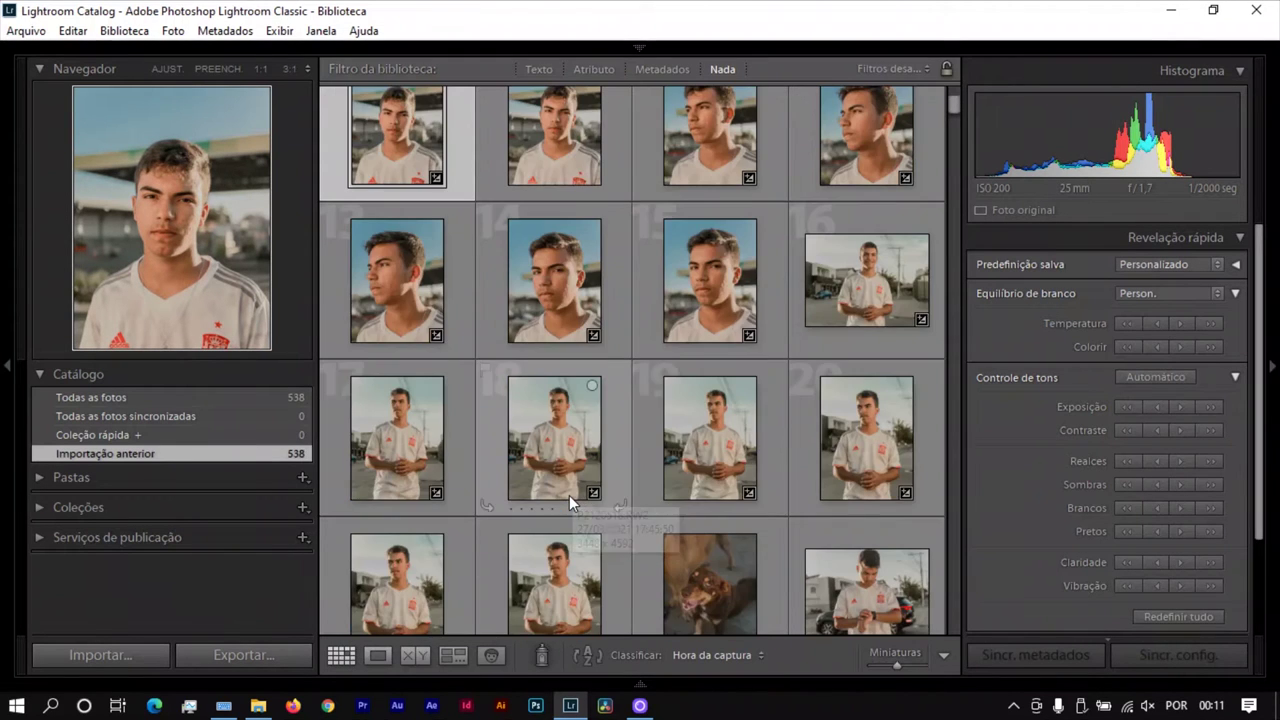
scroll(569, 495, "down", 2)
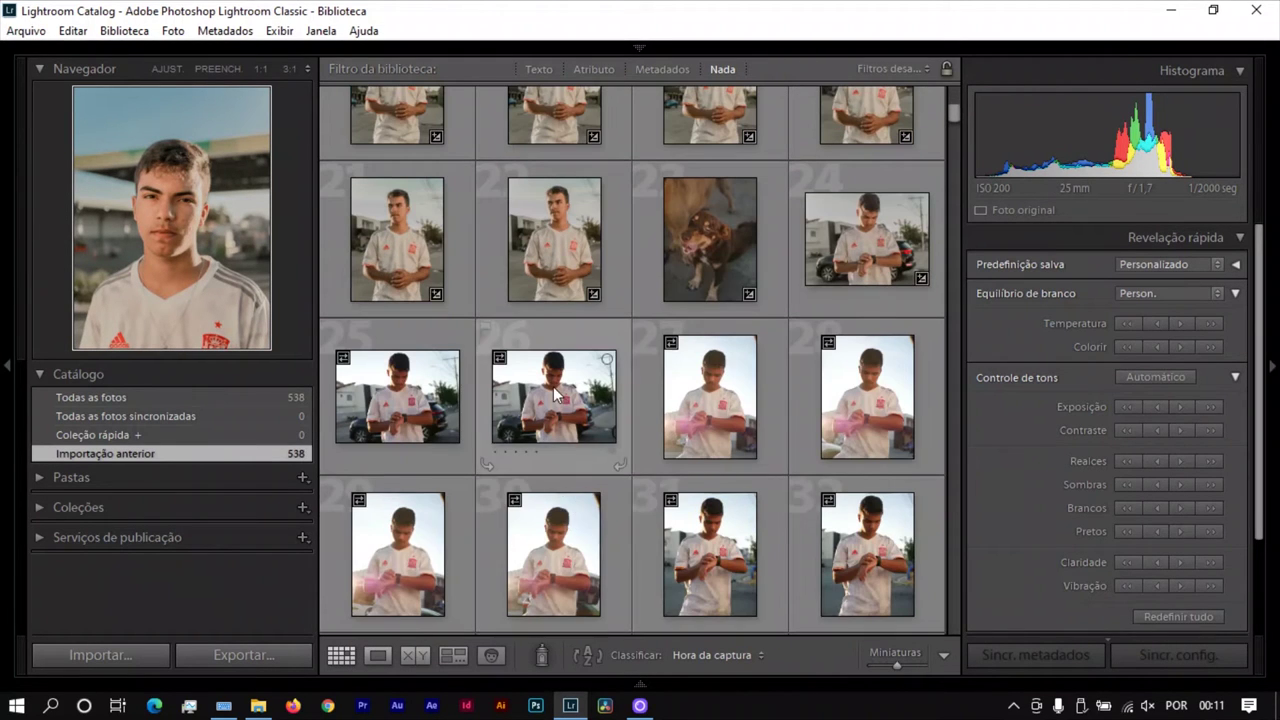
scroll(557, 410, "up", 2)
scroll(754, 418, "up", 4)
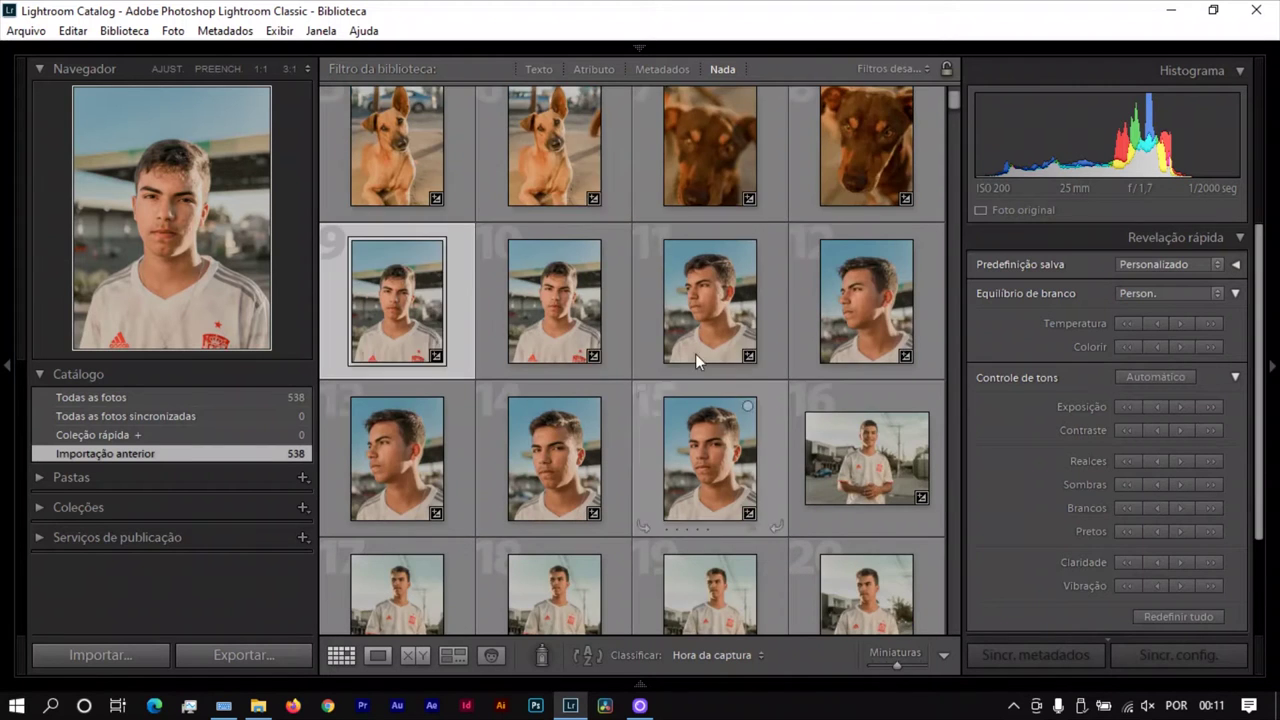
scroll(725, 388, "up", 2)
left_click(553, 324)
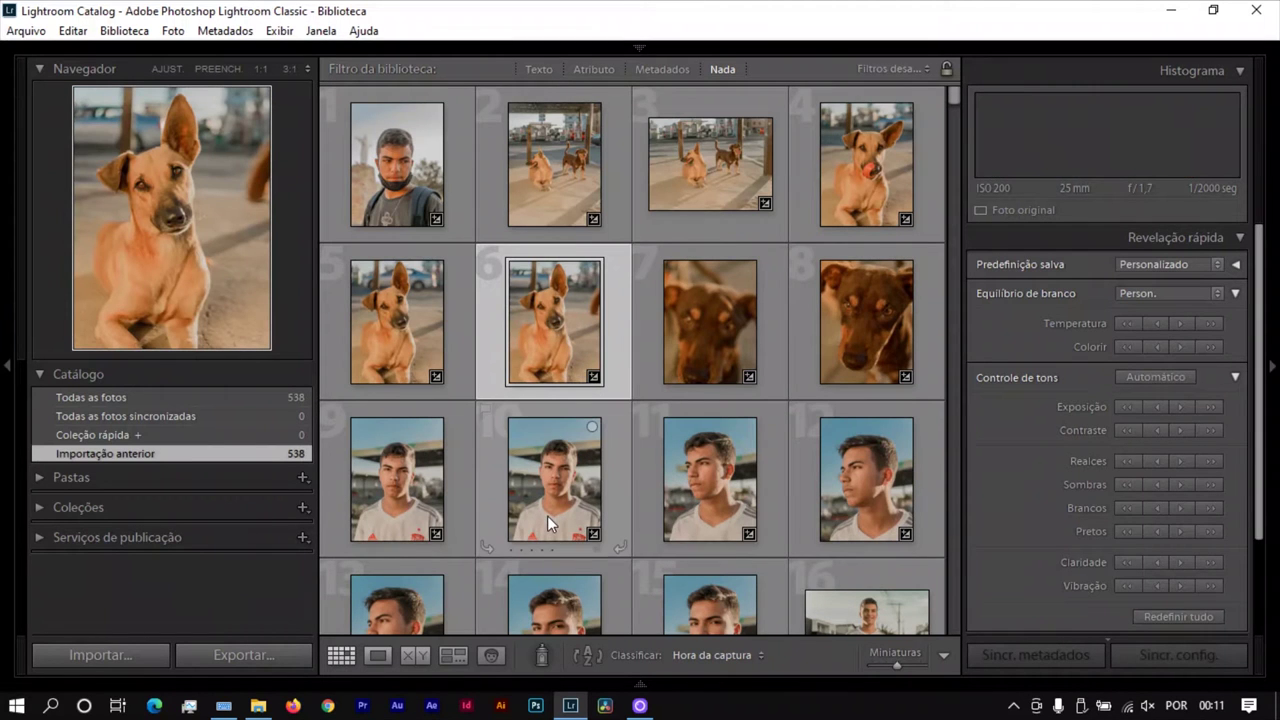
scroll(540, 506, "down", 2)
left_click(540, 434)
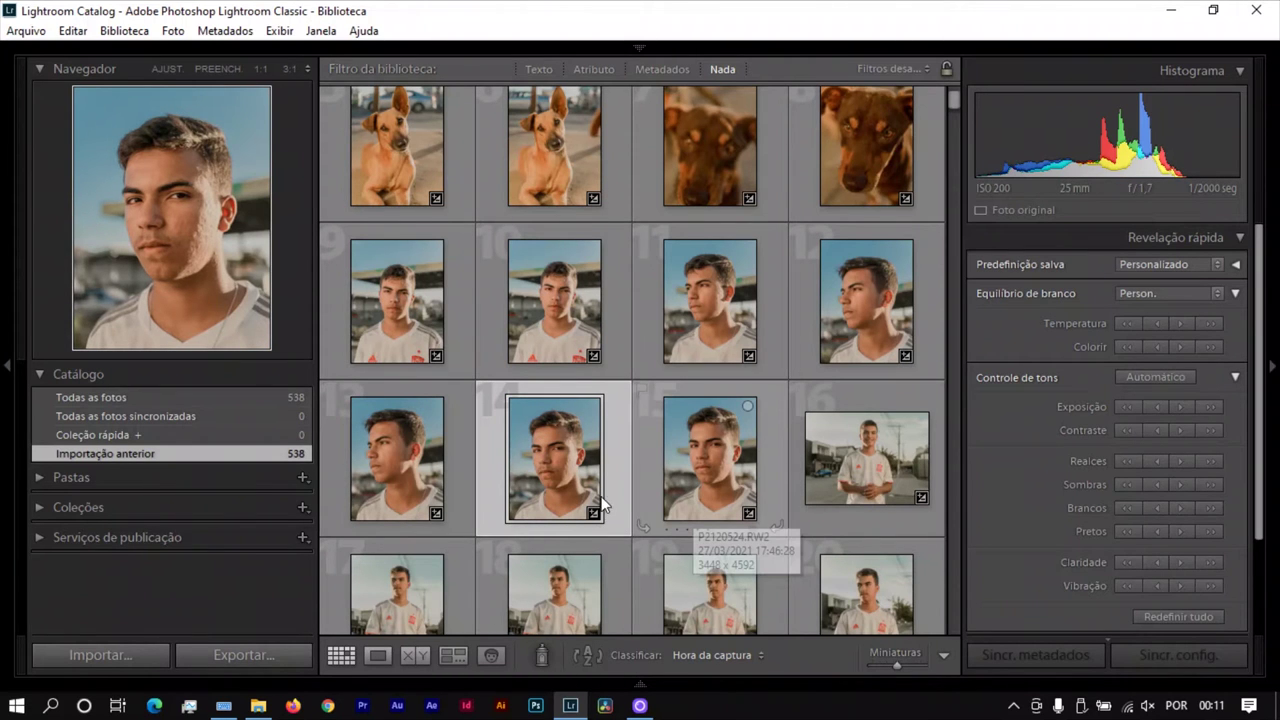
scroll(540, 531, "down", 4)
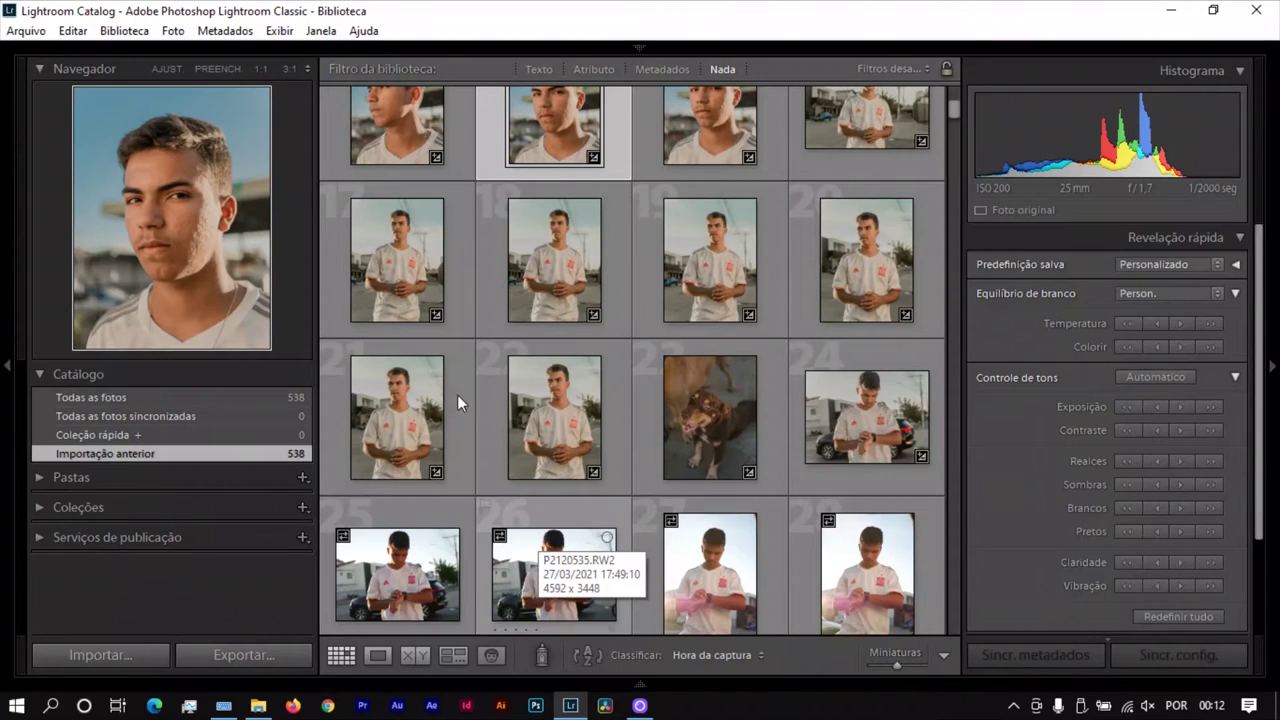
left_click(564, 414)
scroll(517, 257, "up", 1)
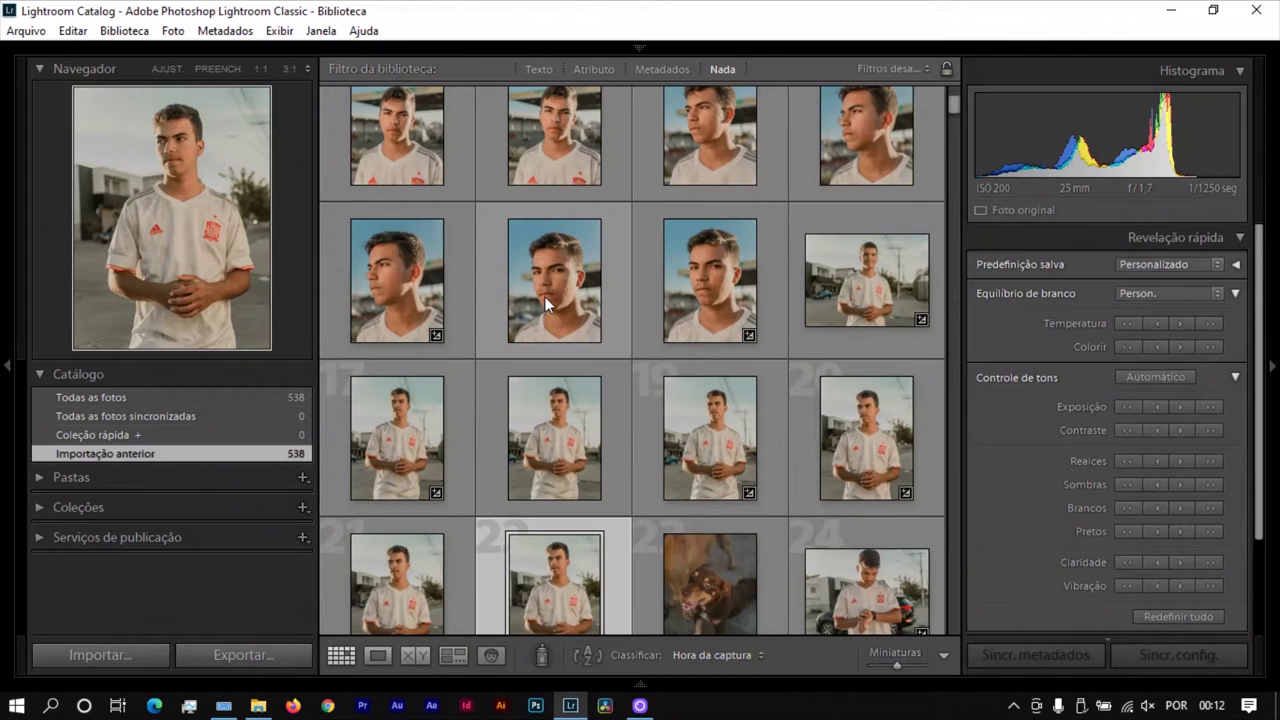
left_click(544, 296)
Open portrait photo 10, lower its exposure by two small increments, warm its temperature by one, and compare it with photo 11.
left_click(516, 174)
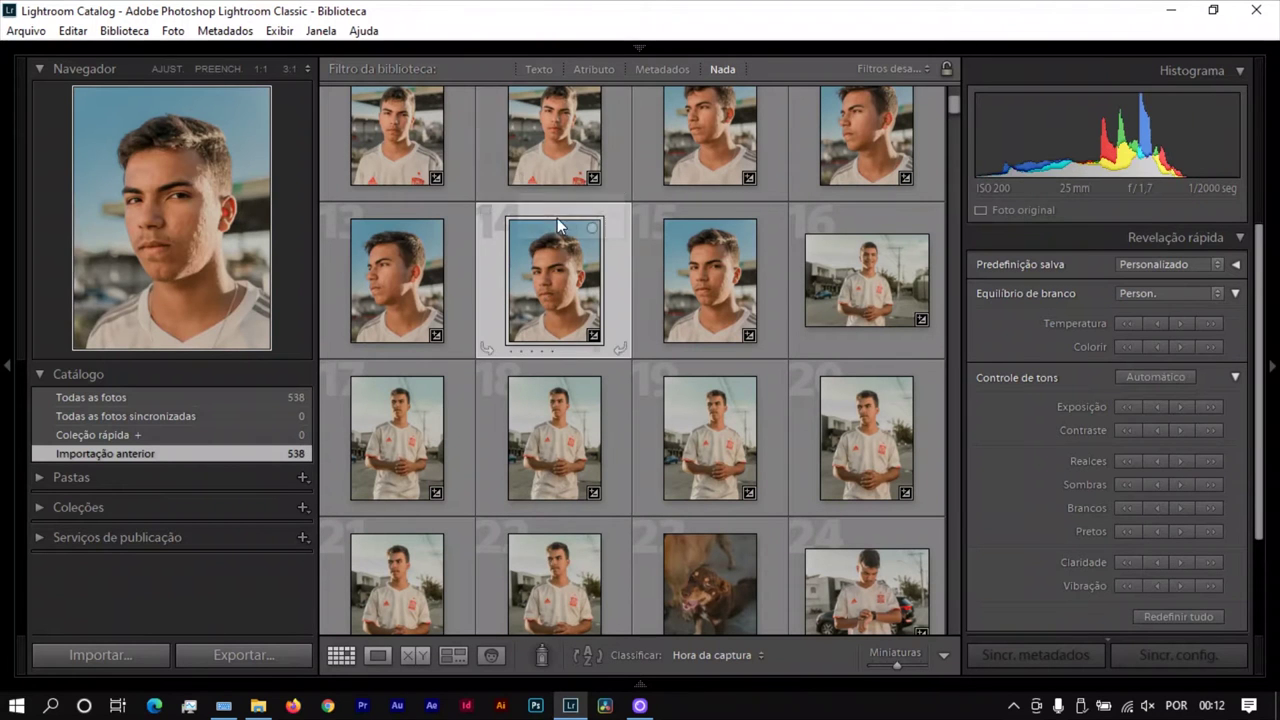
double_click(554, 178)
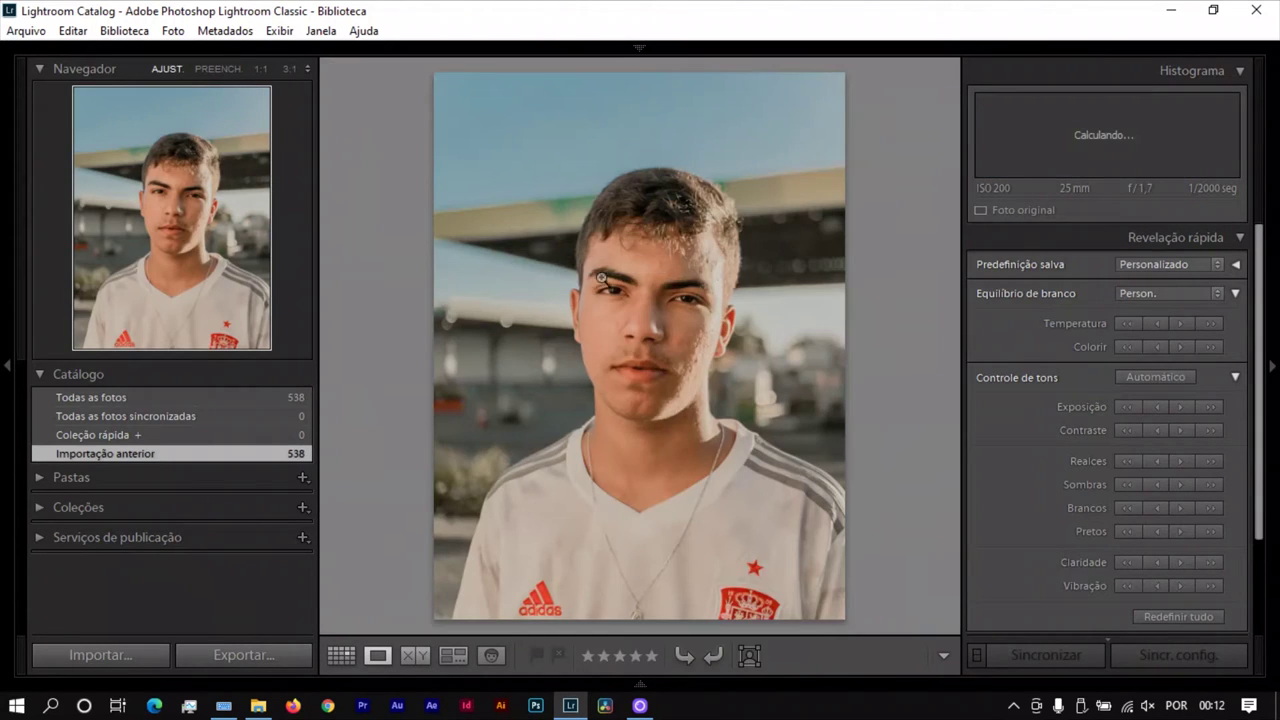
left_click(1146, 409)
left_click(1146, 409)
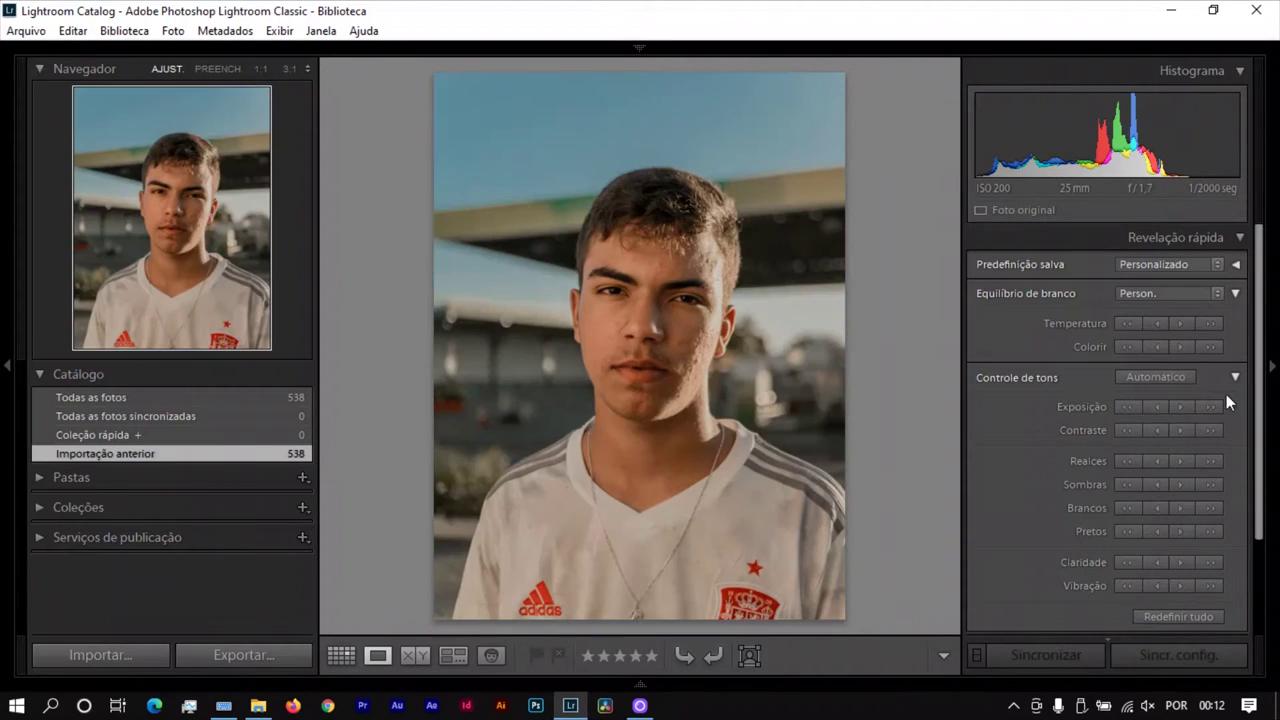
left_click(1176, 325)
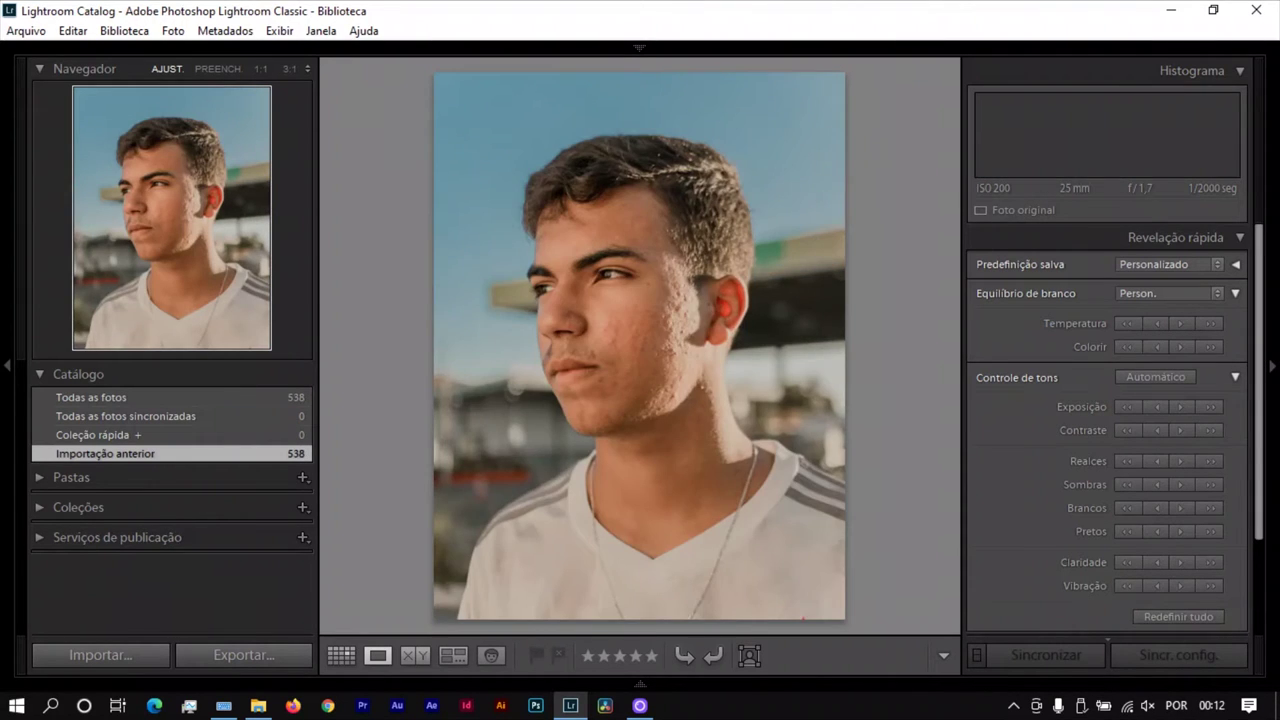
key("Right")
key("Right")
key("Right")
key("Right")
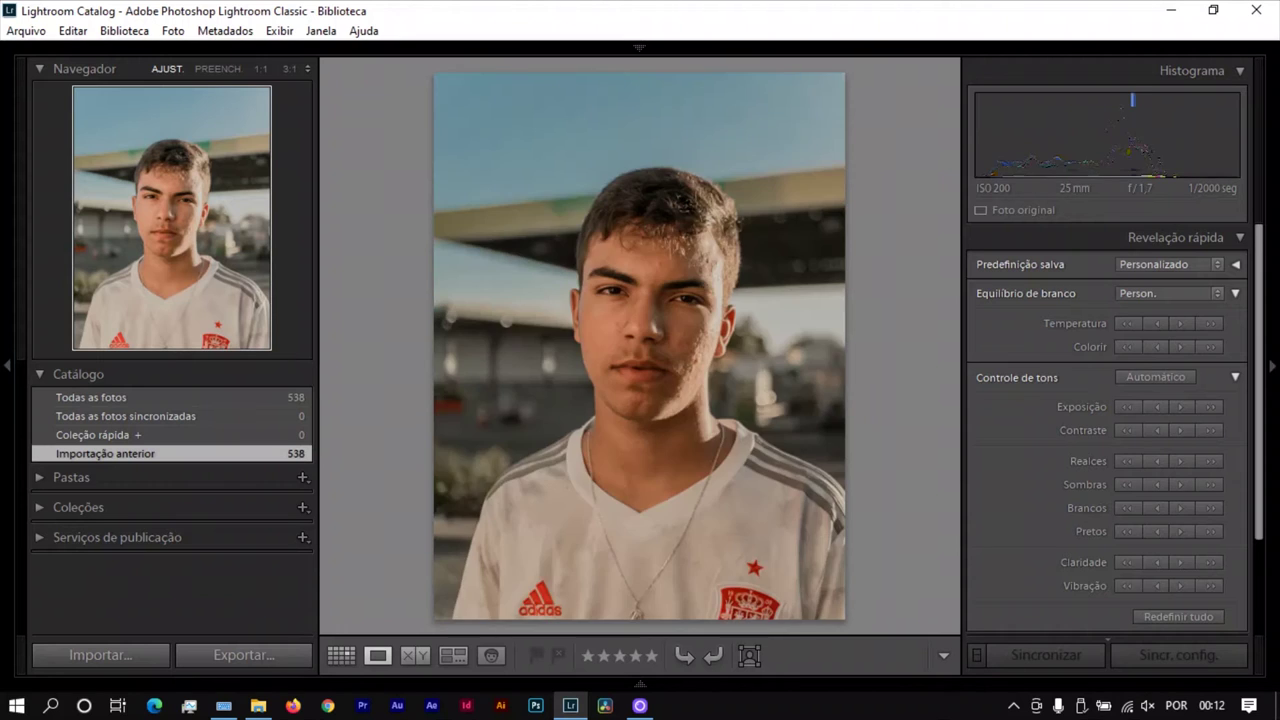
Synchronize the develop settings of photo 10 to photo 9 from the grid view.
left_click(341, 657)
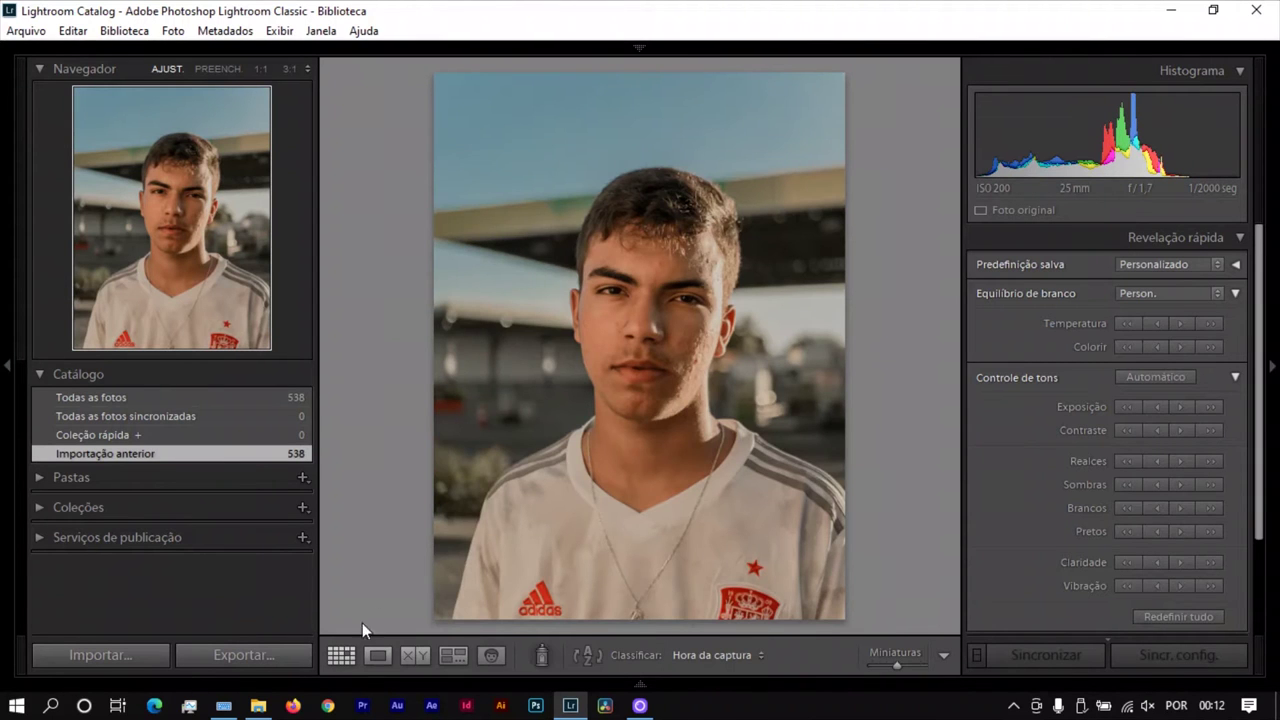
scroll(410, 205, "up", 2)
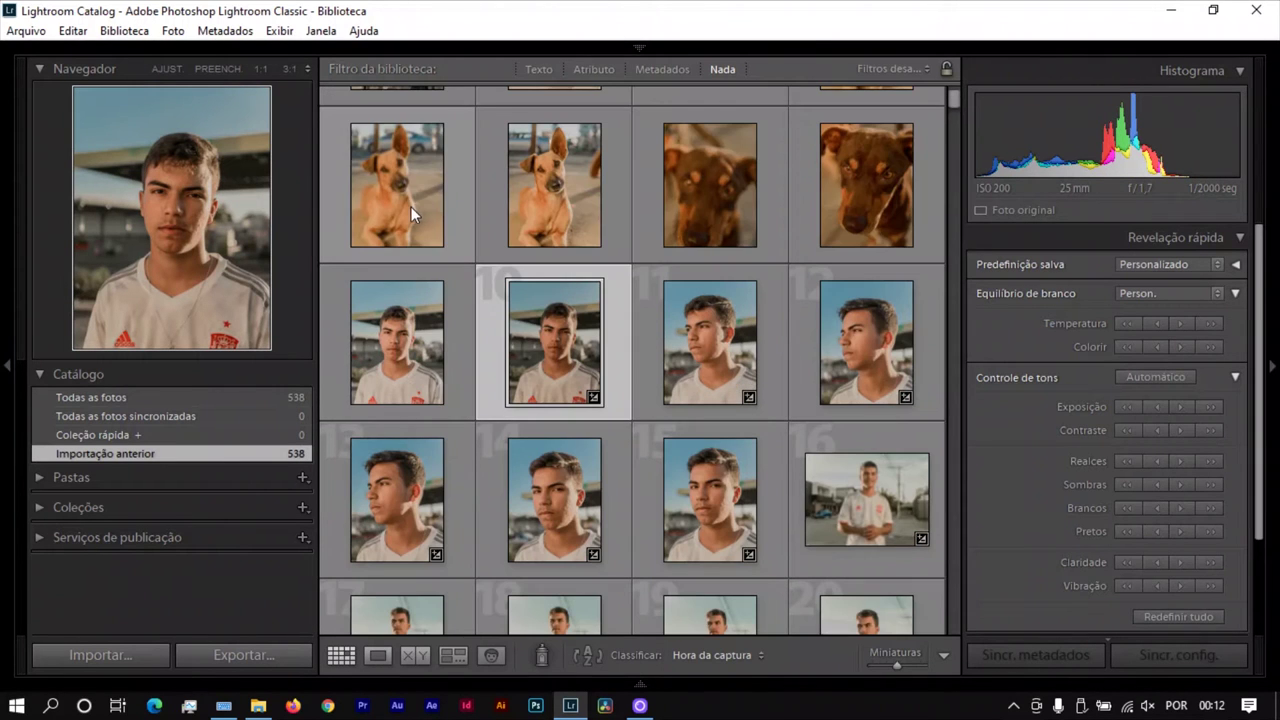
left_click(400, 351, "shift")
left_click(1160, 656)
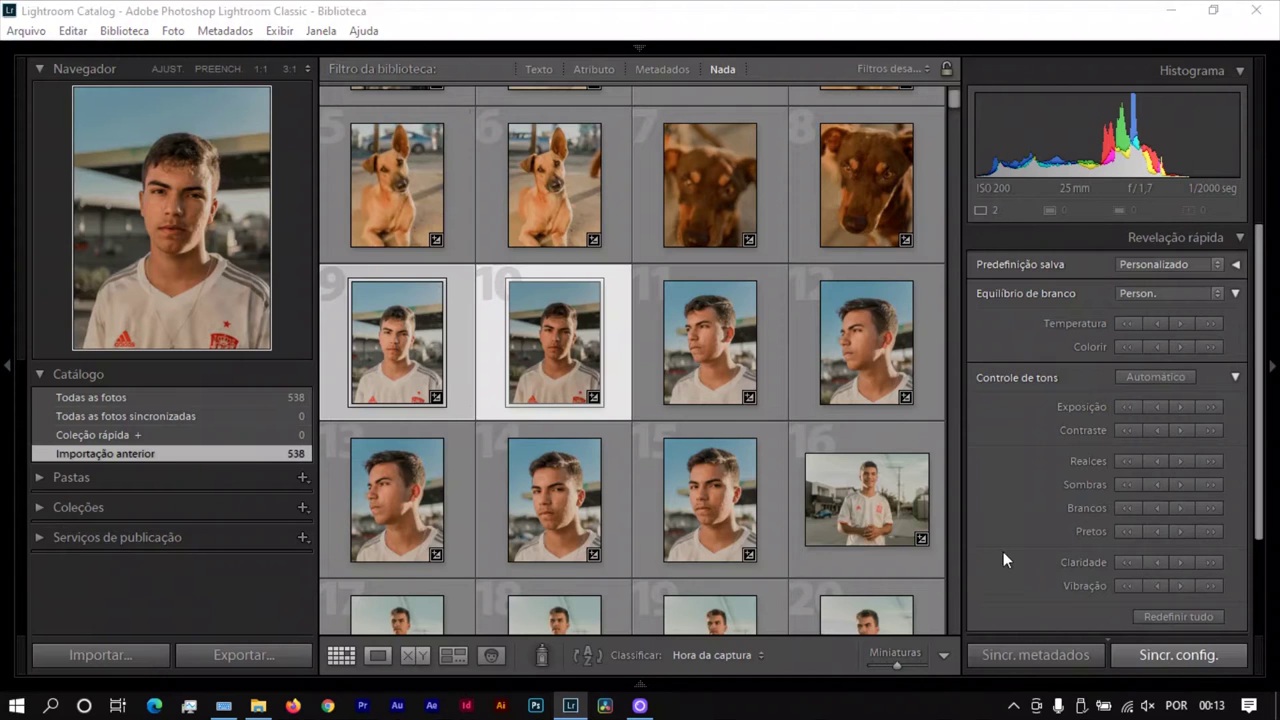
left_click(848, 546)
Synchronize the develop settings of photo 10 to portraits 11 through 15.
left_click(654, 351)
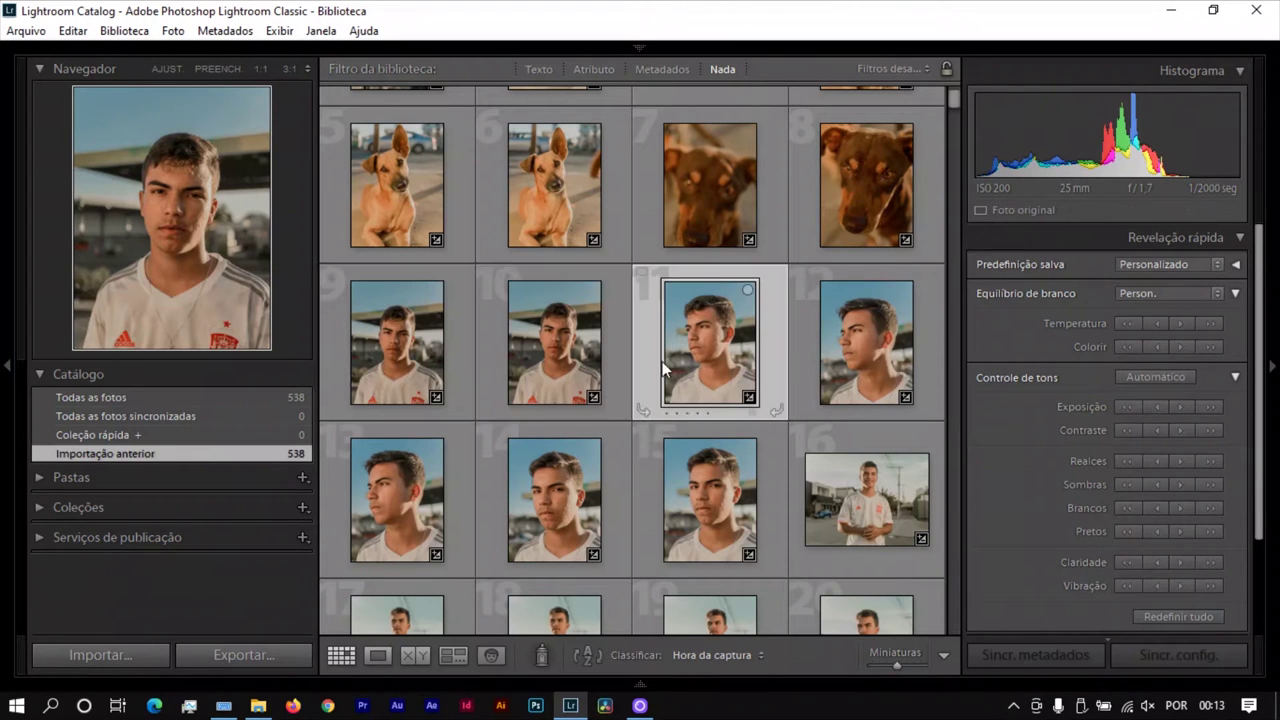
left_click(584, 363)
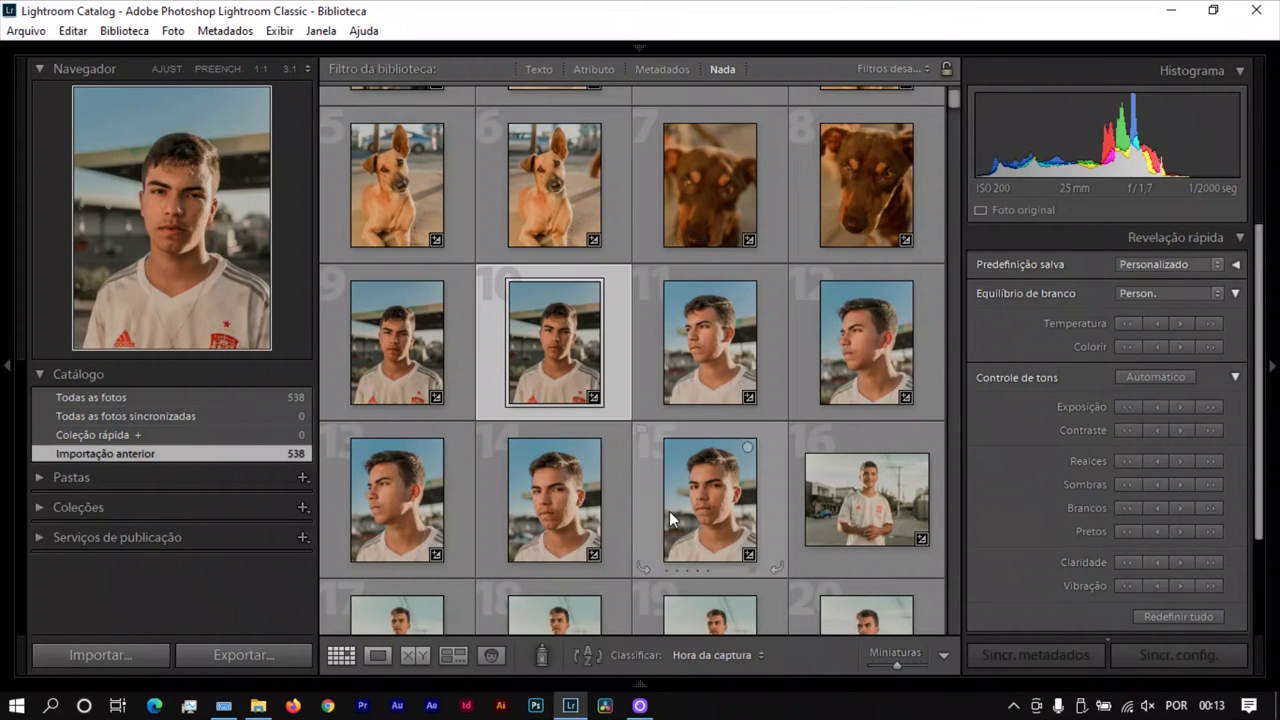
left_click(704, 508, "shift")
left_click(1120, 648)
left_click(936, 548)
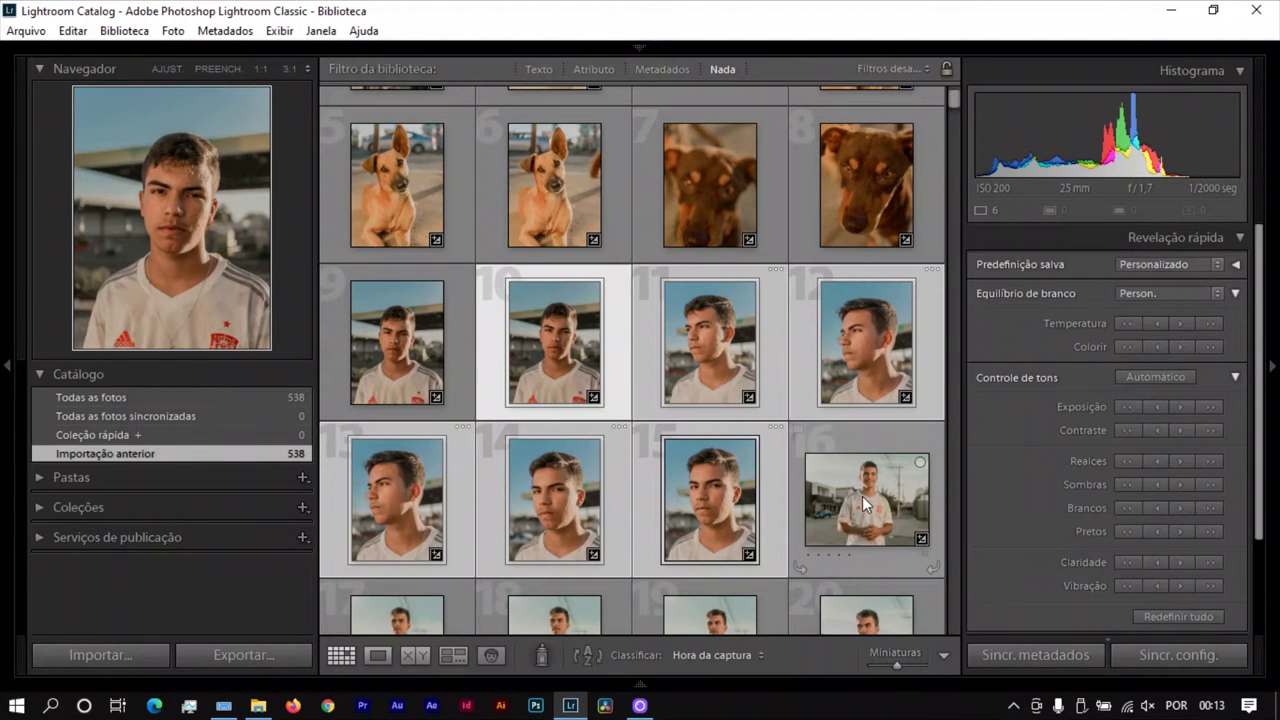
Compare photos 10 and 11 at full view to check how well their synchronized edits match.
left_click(853, 517)
double_click(714, 375)
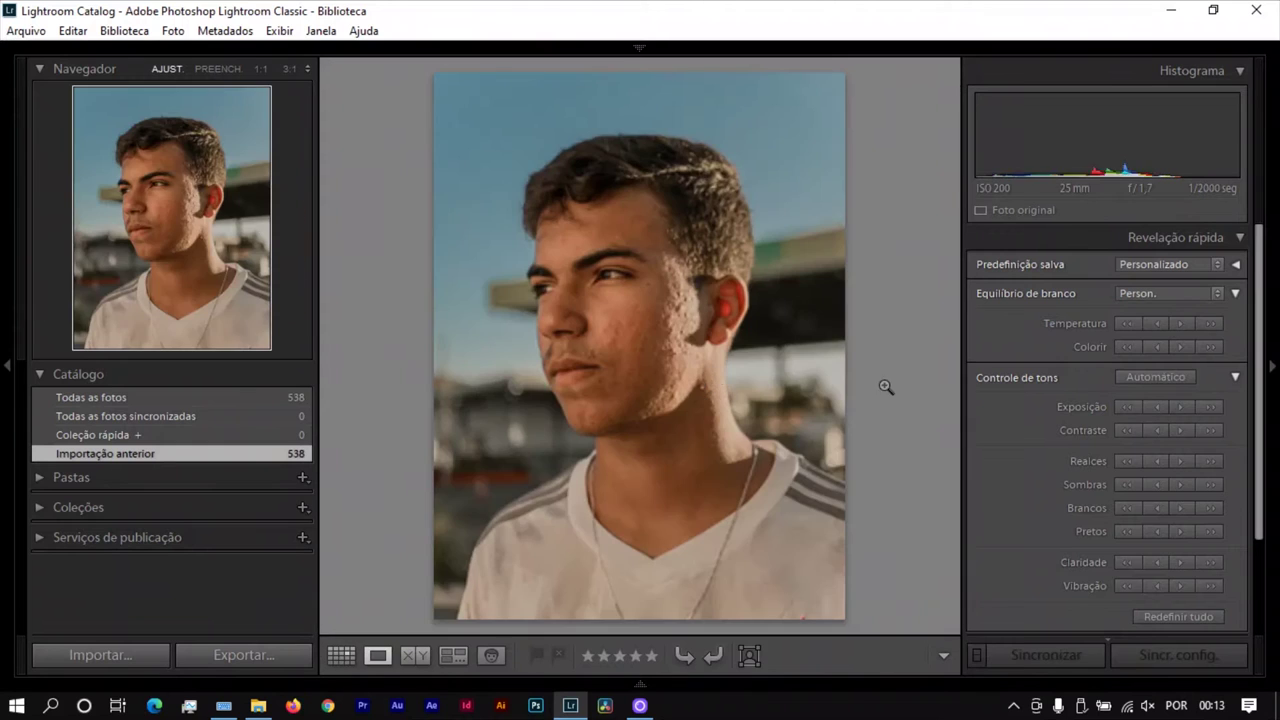
key("Right")
key("Right")
key("Right")
key("Right")
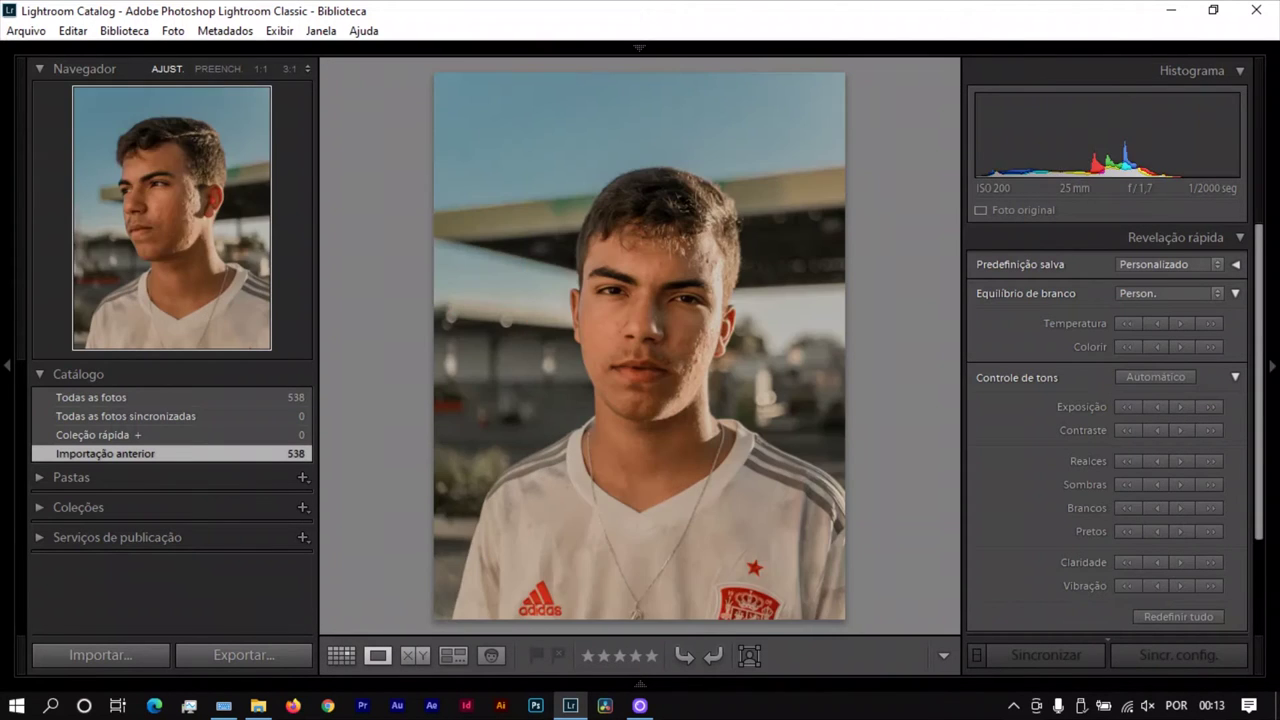
key("Right")
key("Right")
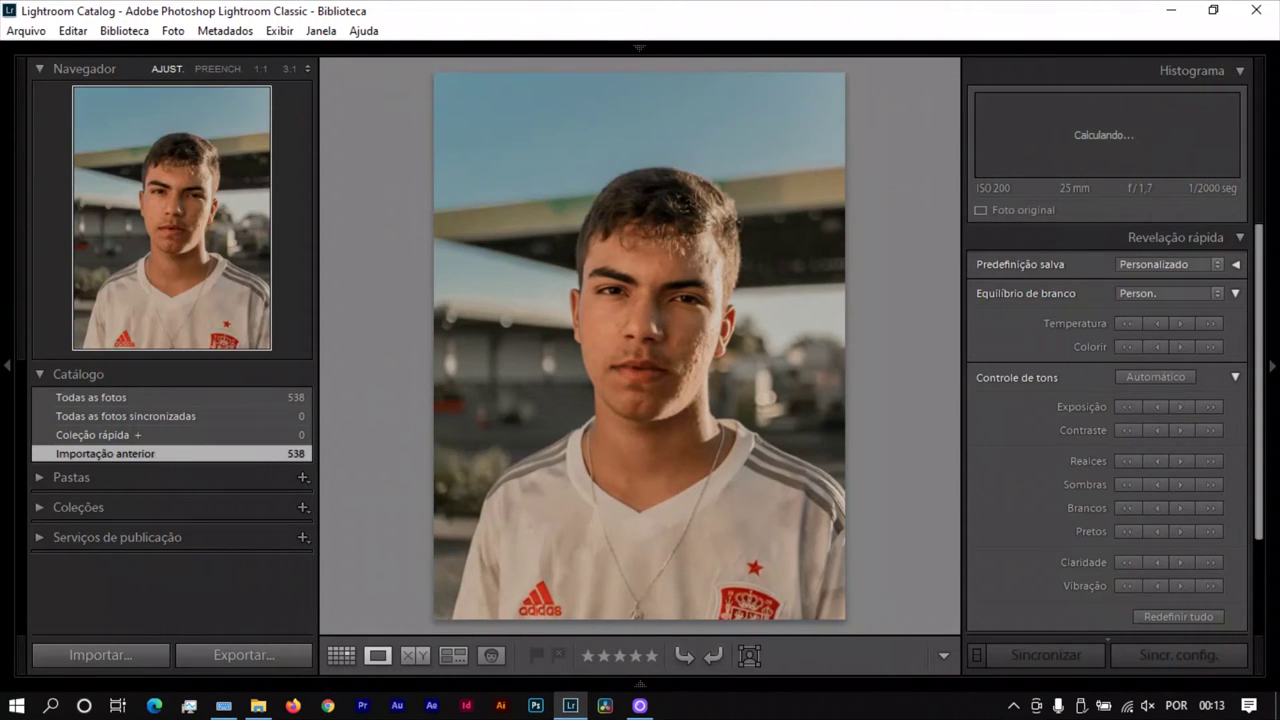
key("Right")
key("Right")
key("Right")
key("Right")
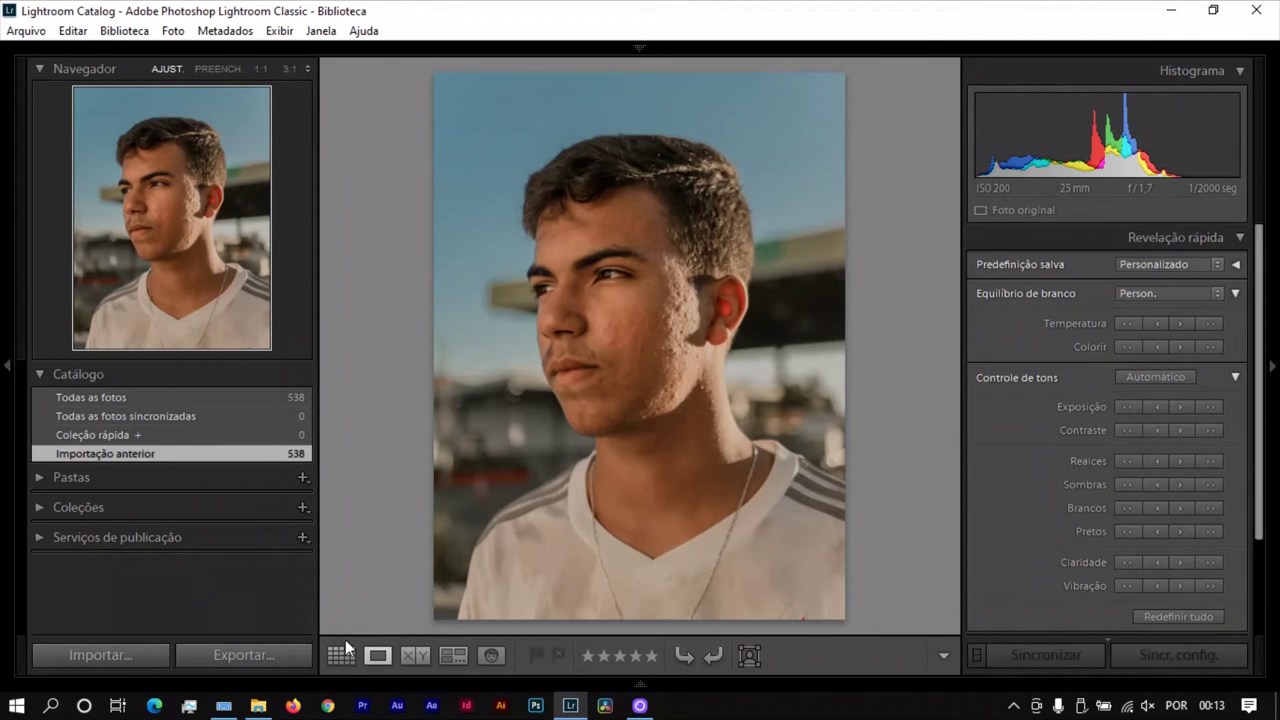
Return to the grid and preview photos 16 and 17 of the outdoor white-jersey series.
left_click(341, 654)
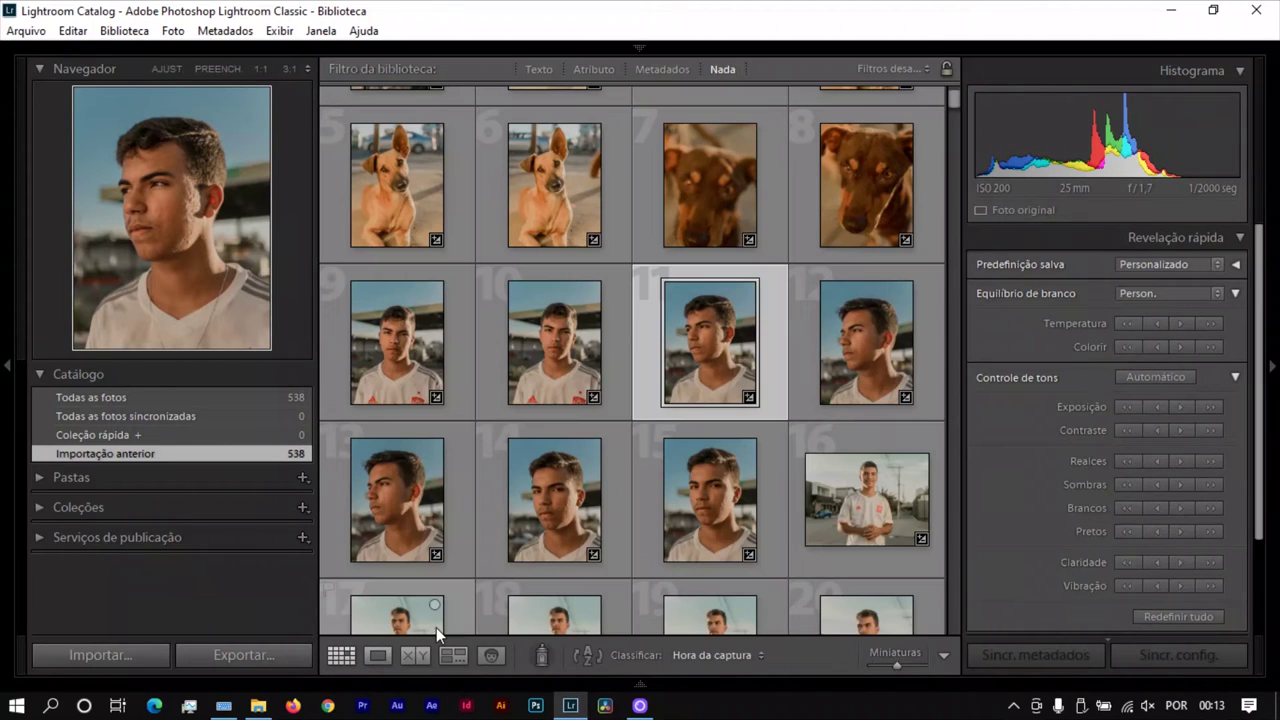
scroll(553, 482, "down", 2)
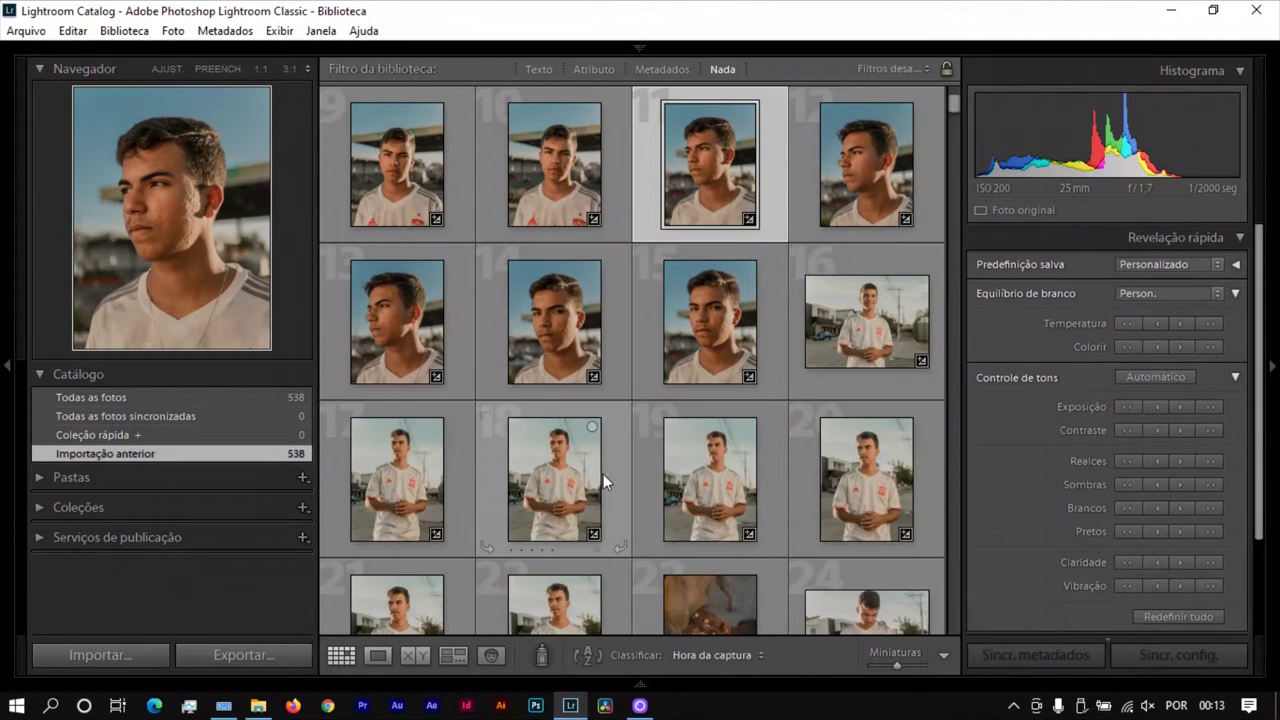
left_click(840, 330)
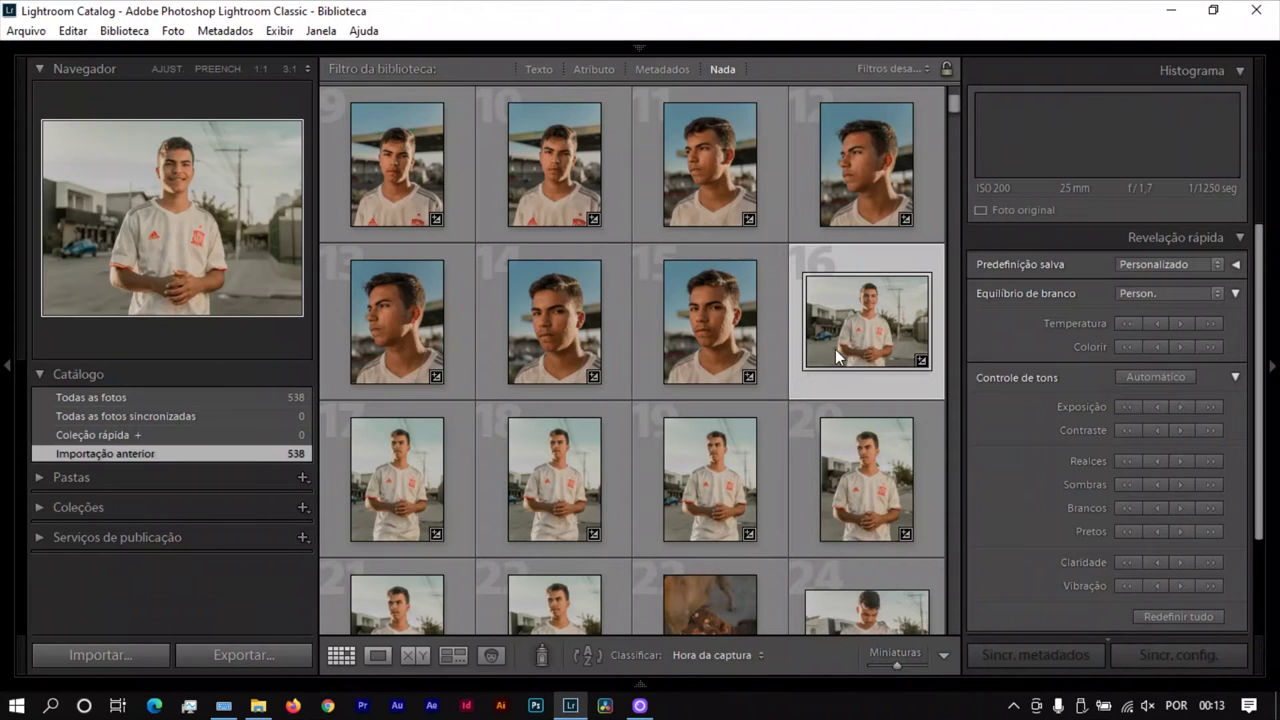
left_click(411, 497)
scroll(606, 466, "down", 2)
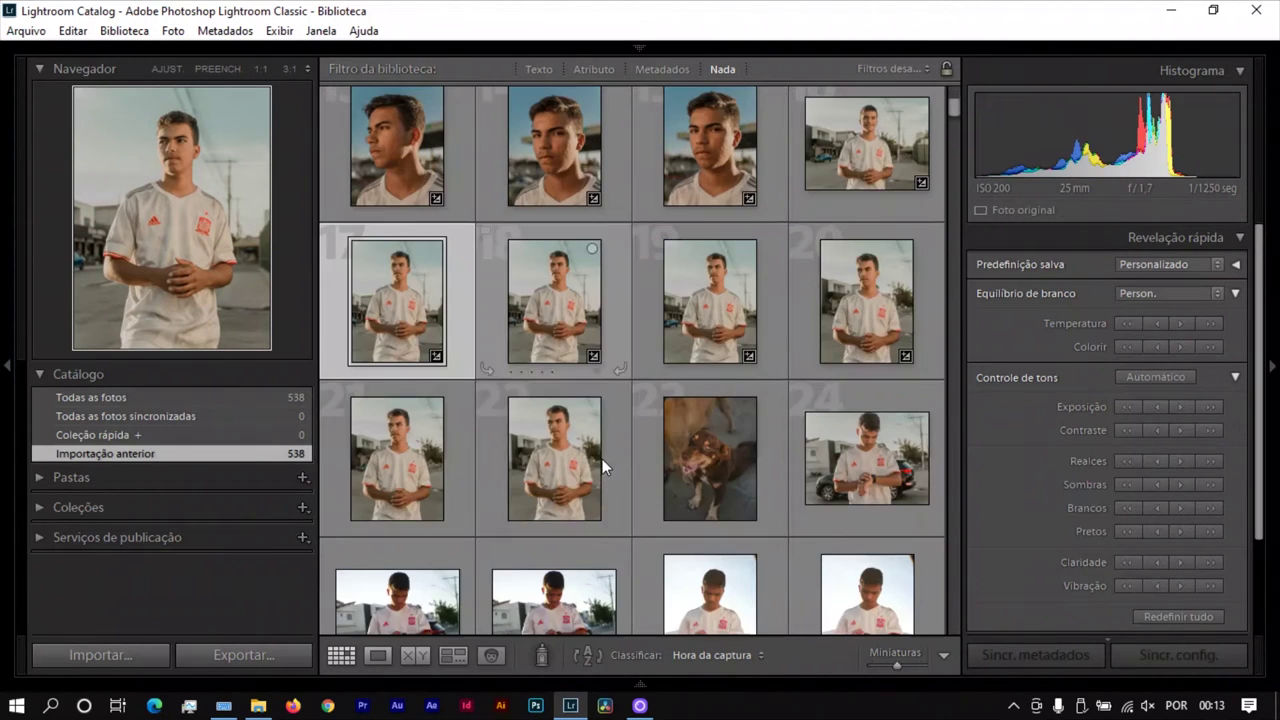
scroll(640, 470, "down", 2)
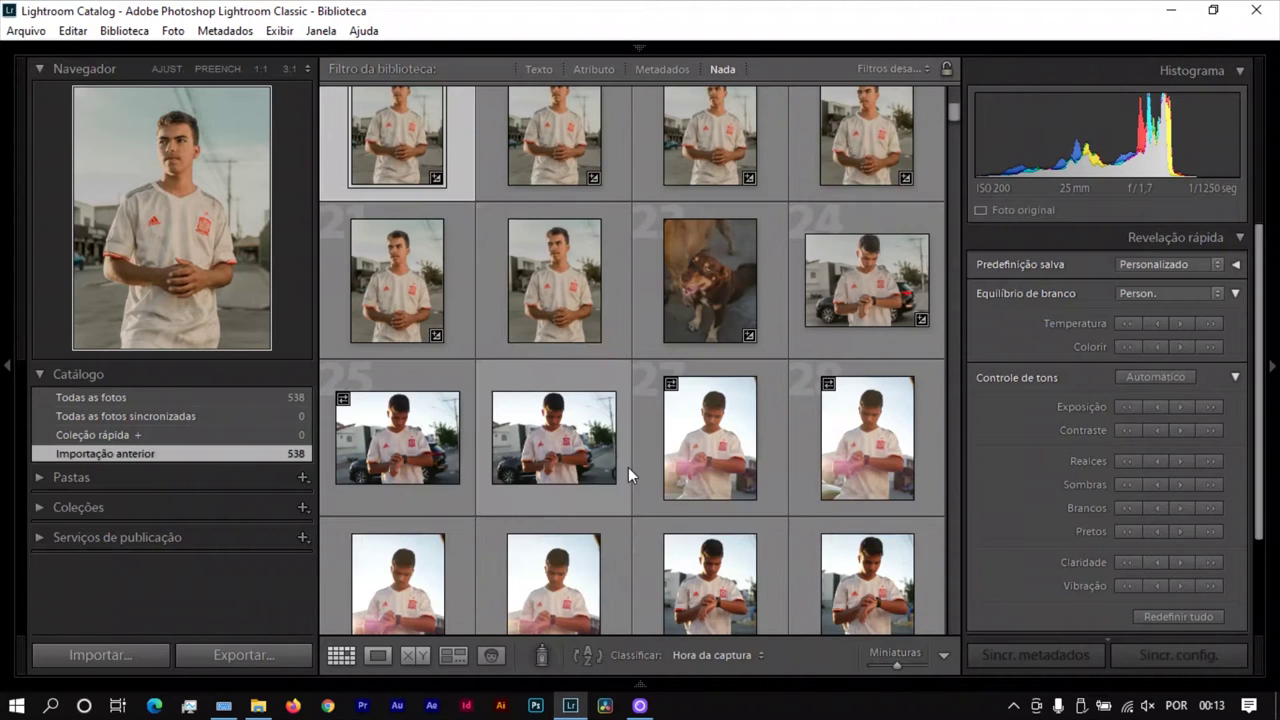
Synchronize the develop settings of photo 24 to photos 25 through 41, keeping the preselected options.
left_click(868, 316)
scroll(850, 413, "down", 8)
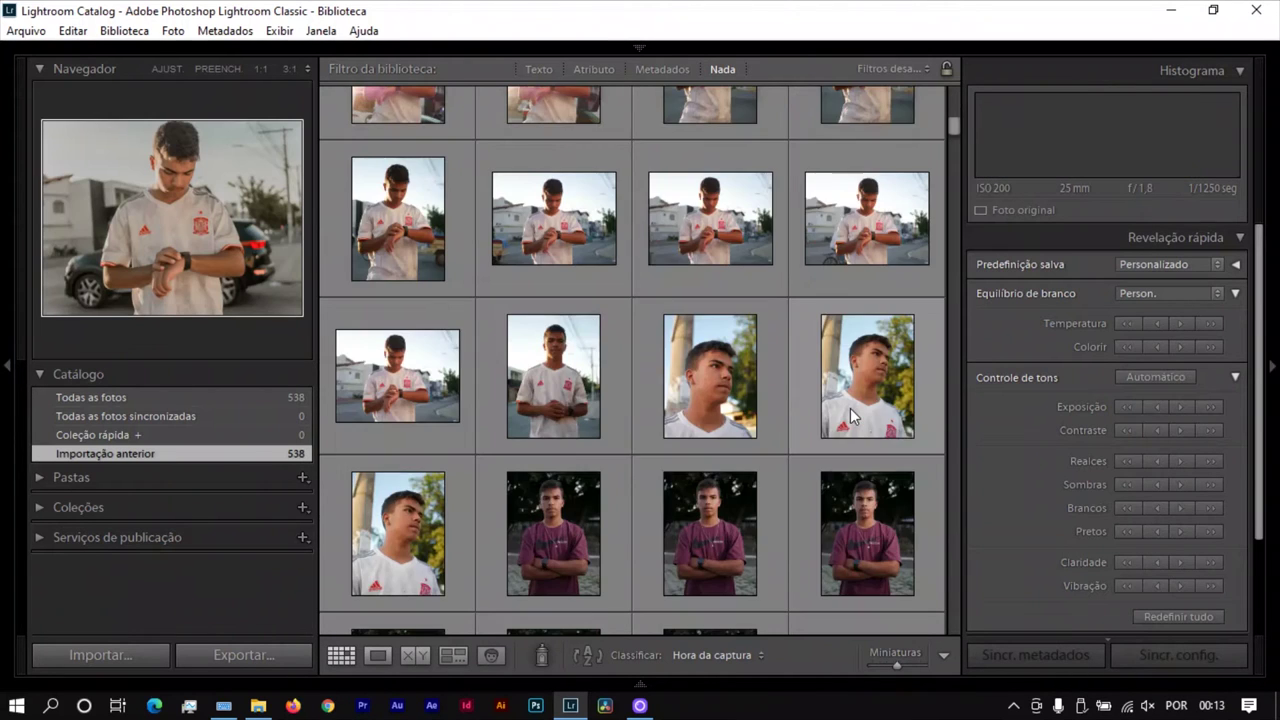
left_click(398, 355, "shift")
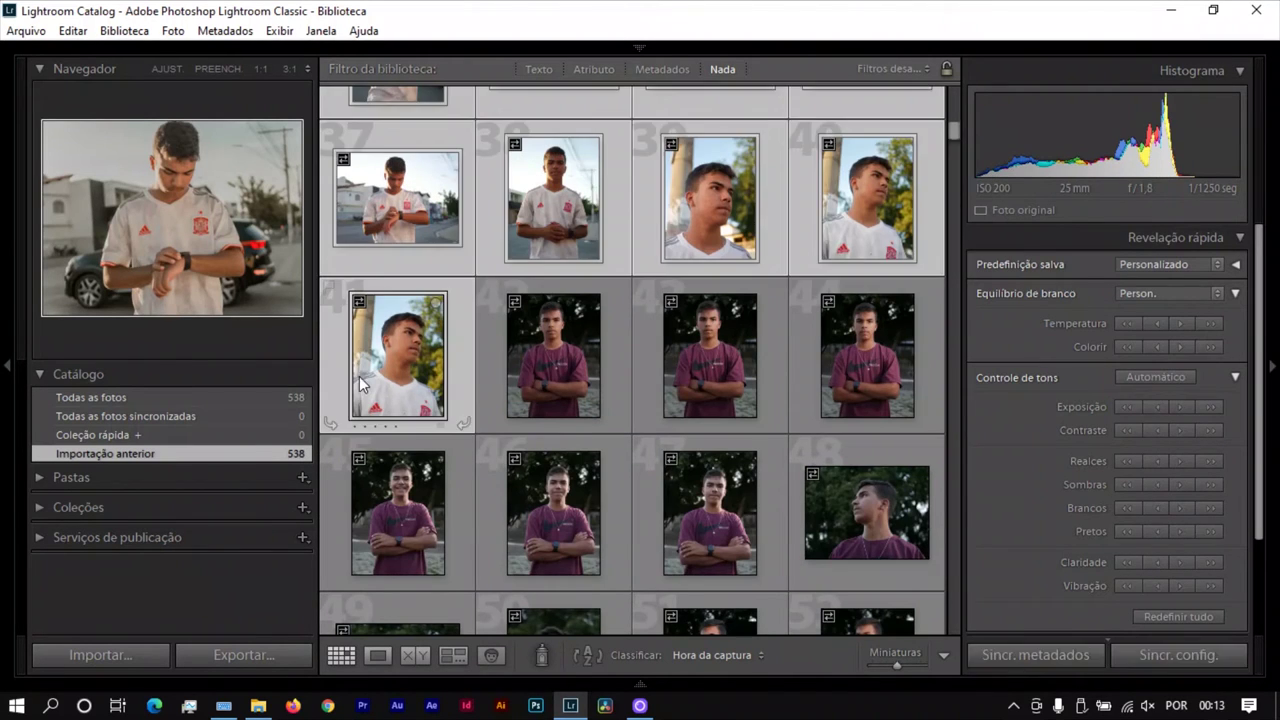
left_click(1156, 657)
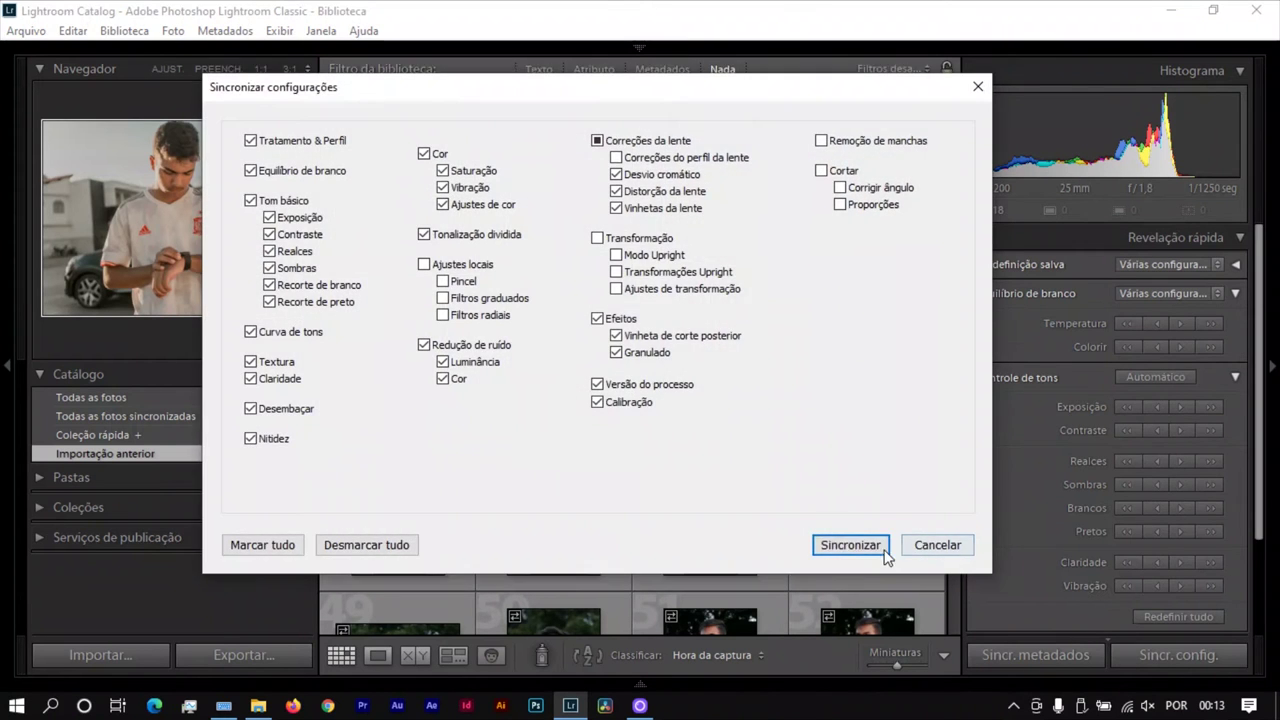
left_click(880, 548)
Open the white-jersey portrait with the pink flare at full view and lower its exposure by one small increment.
scroll(719, 410, "up", 7)
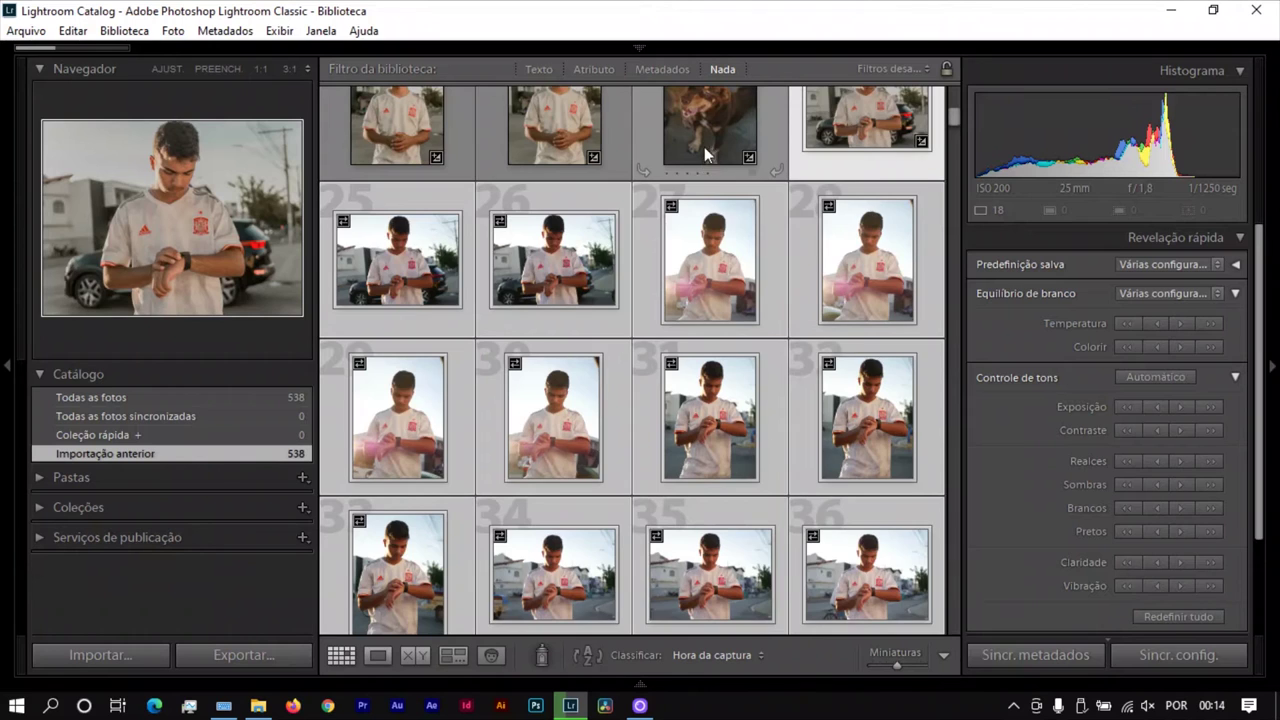
left_click(707, 145)
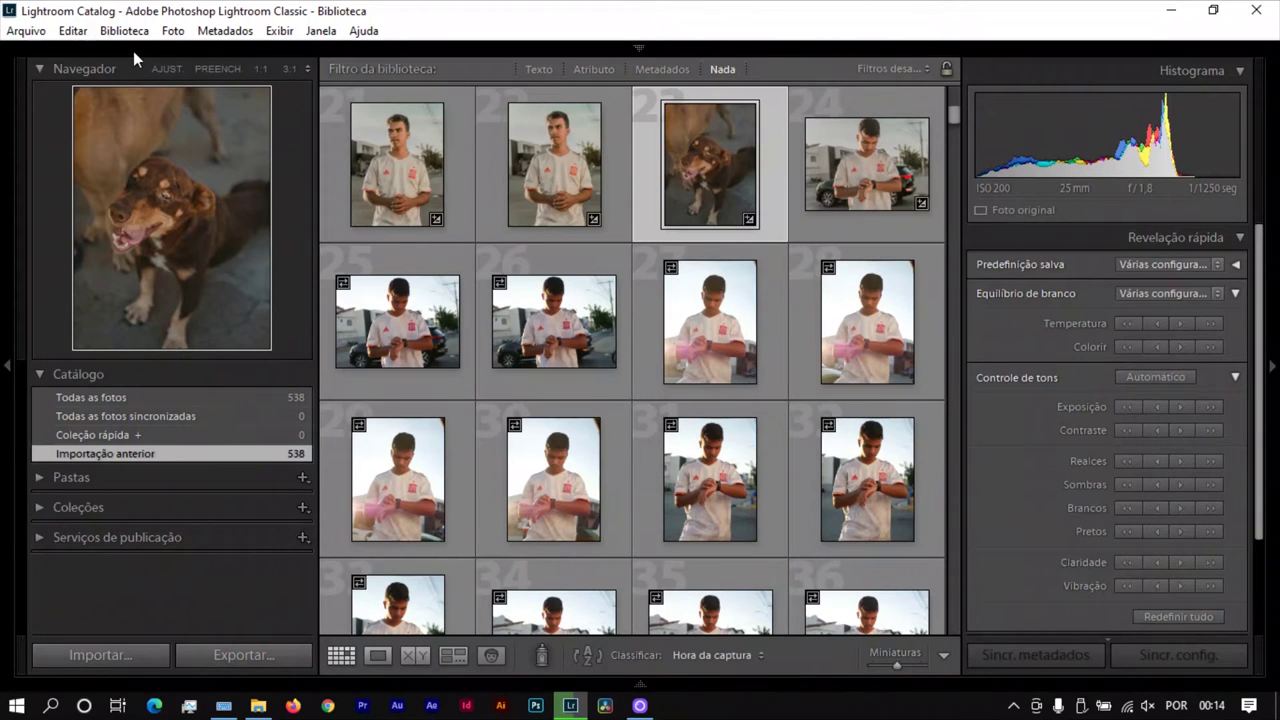
left_click(378, 319)
key("e")
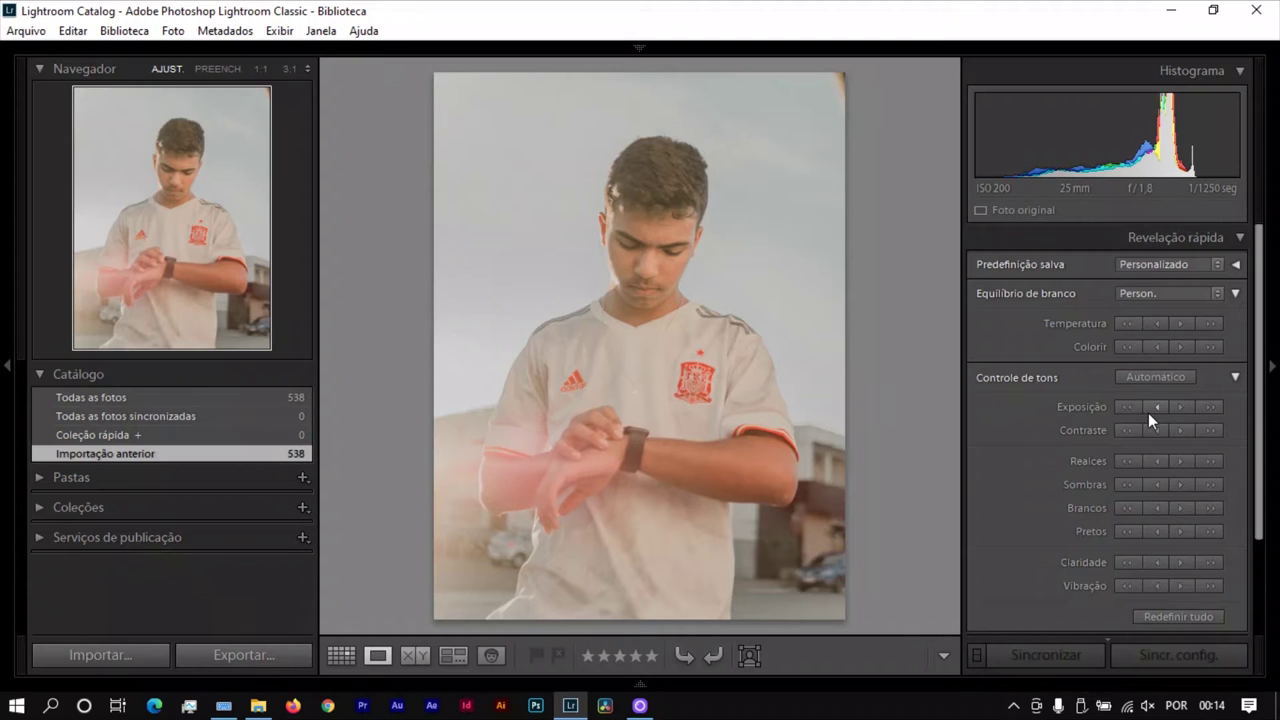
left_click(1149, 413)
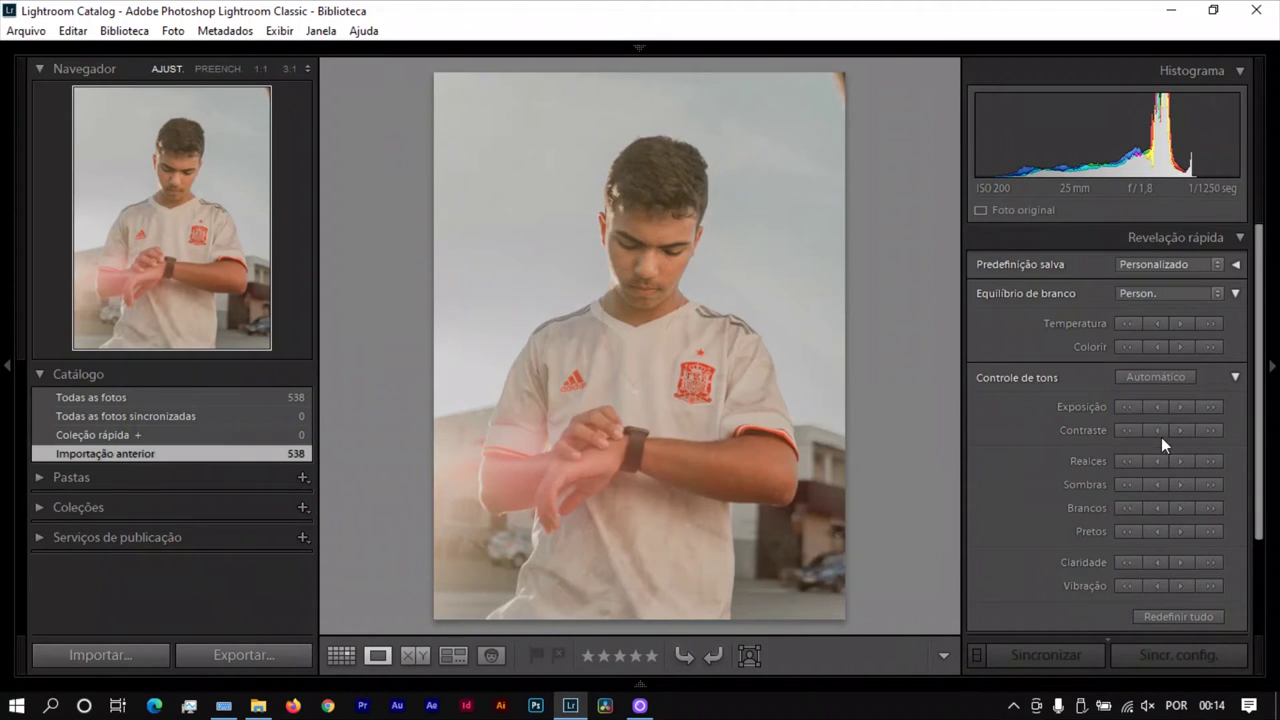
Adjust the shadows of the flare portrait with quick increments and set its blacks to +4 in the Develop module.
left_click(1125, 487)
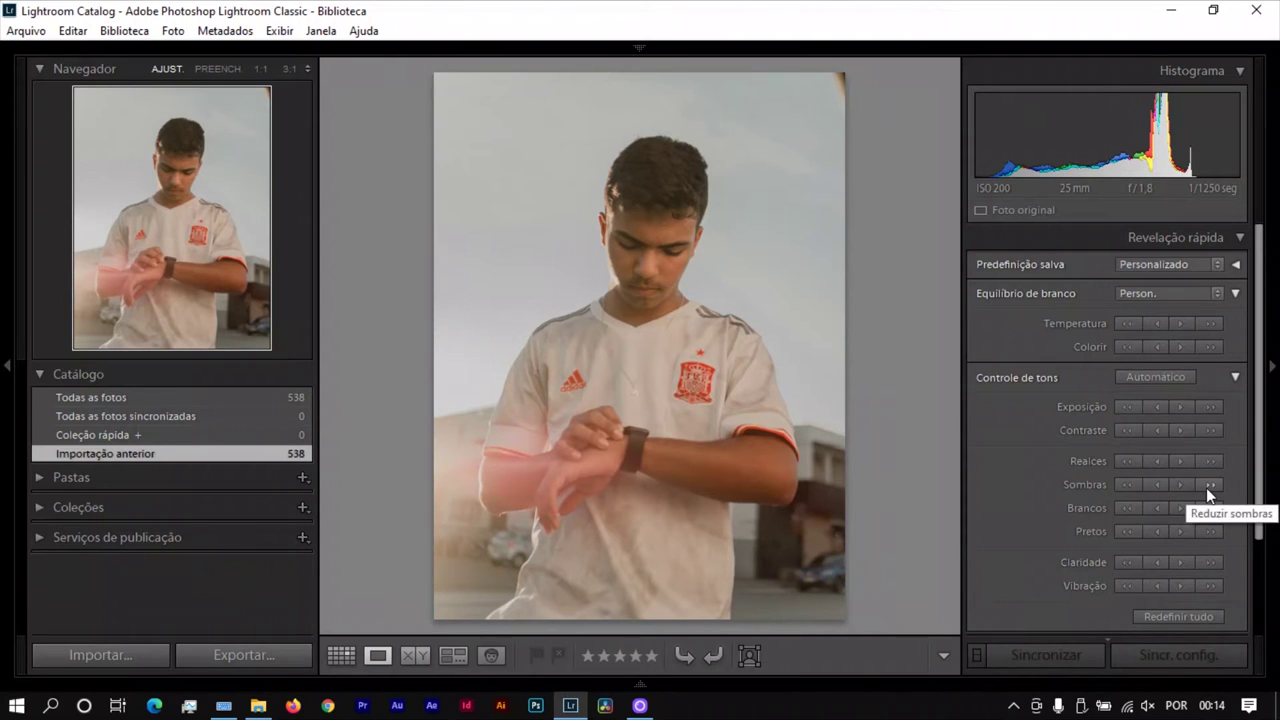
left_click(1144, 486)
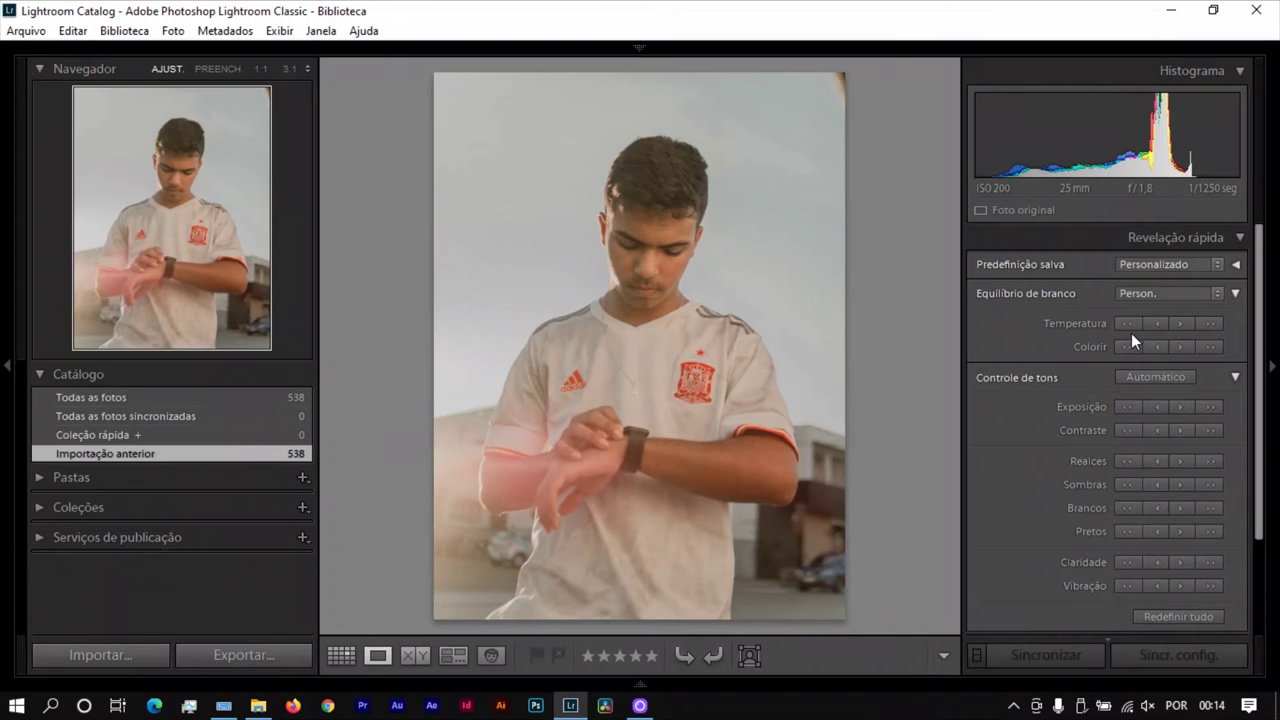
mouse_move(680, 55)
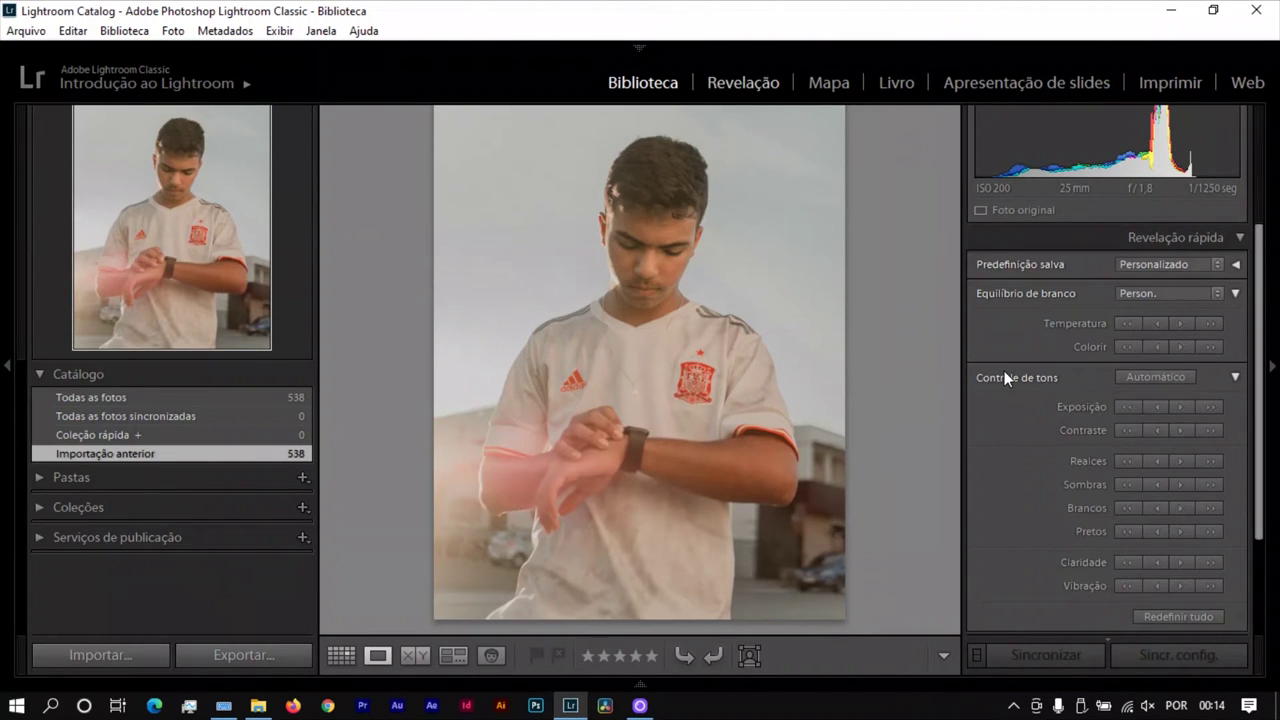
key("d")
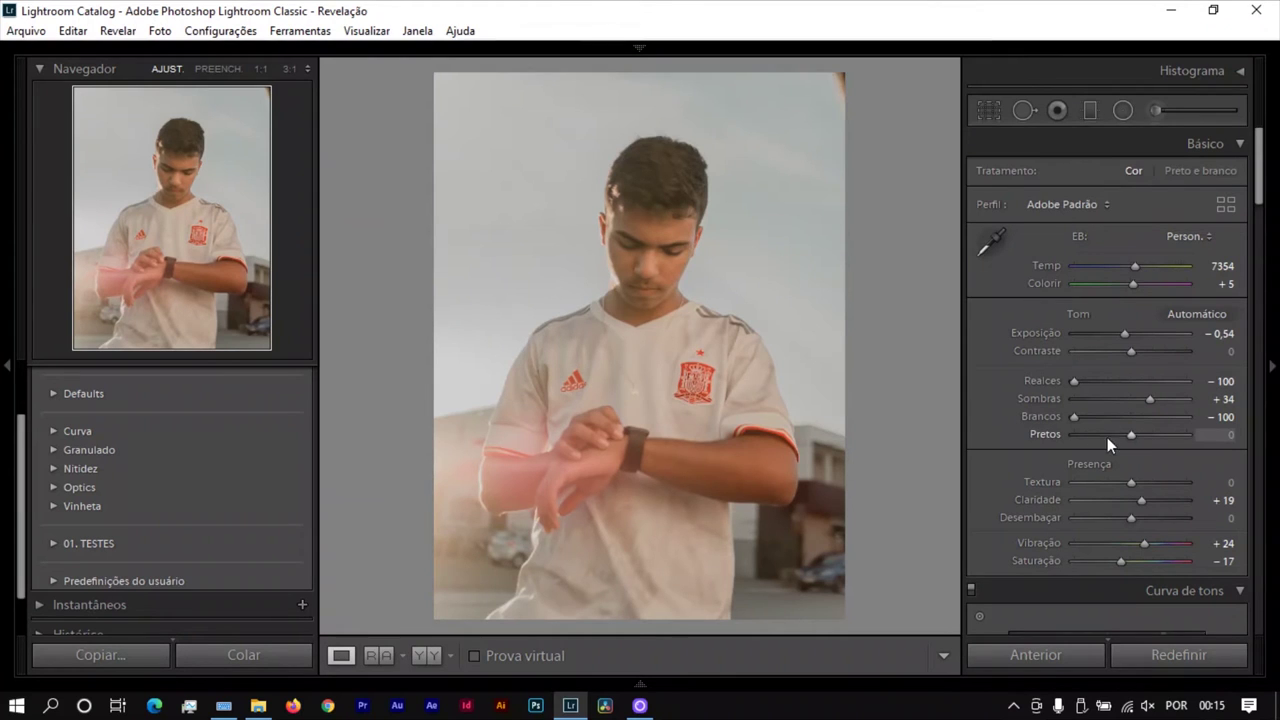
left_click(1116, 435)
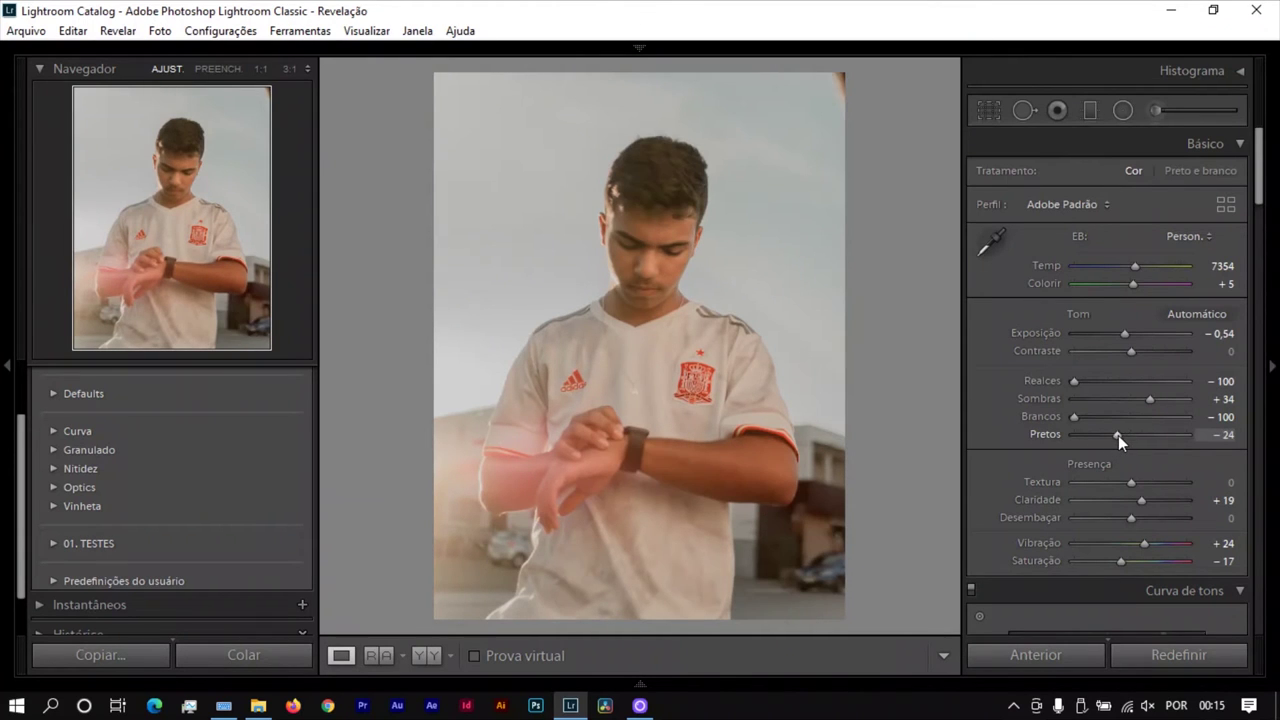
left_click(1128, 435)
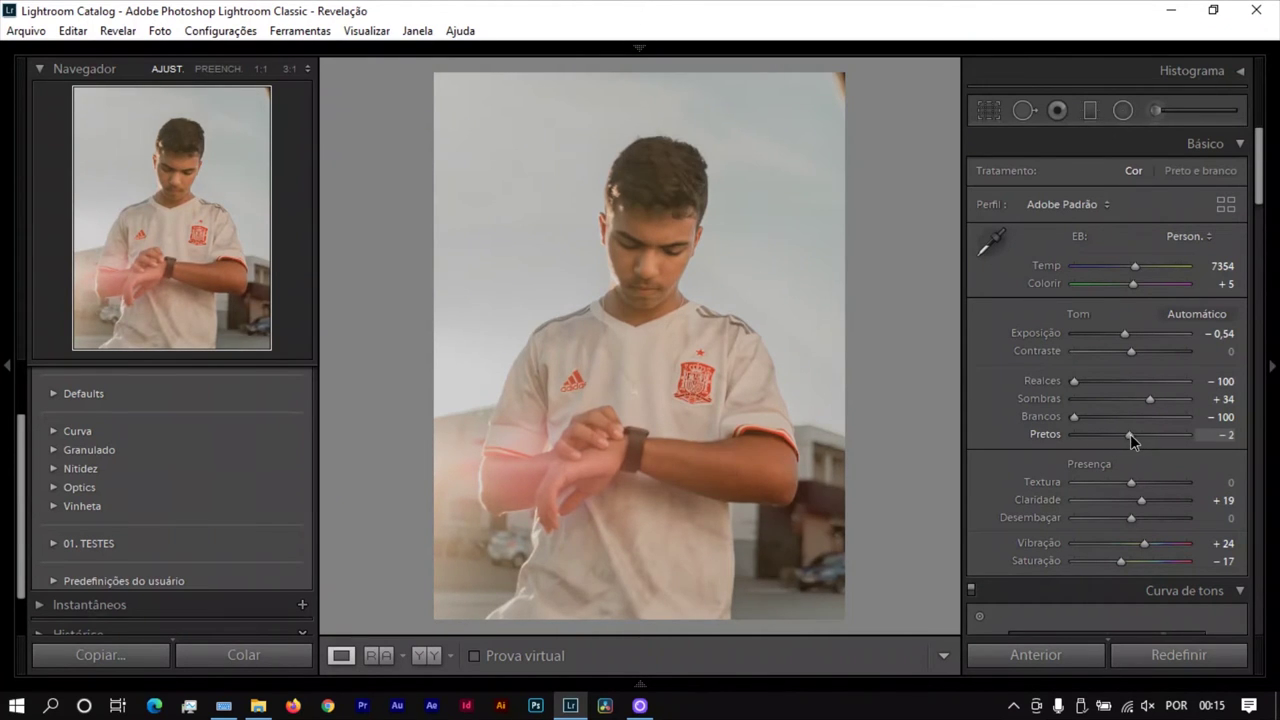
Set the flare portrait's Dehaze to +19 and its shadows to +22.
left_click_drag(1098, 518, 1162, 519)
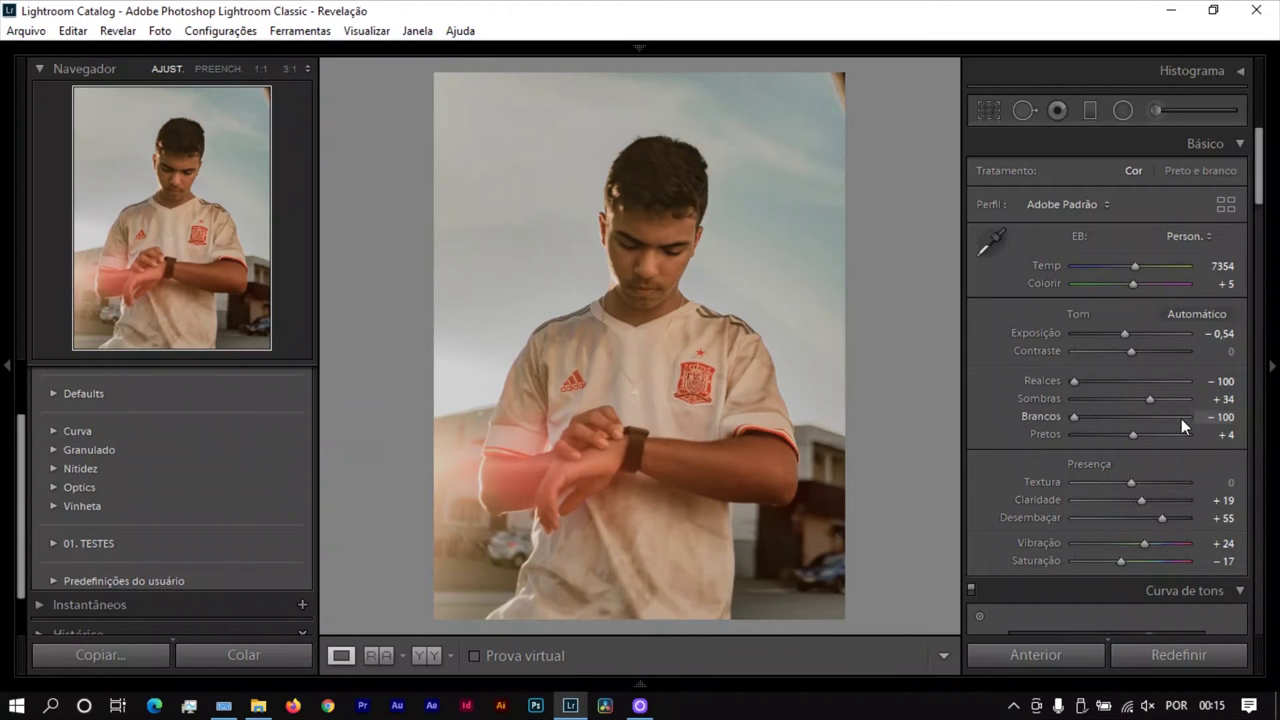
scroll(1178, 399, "up", 2)
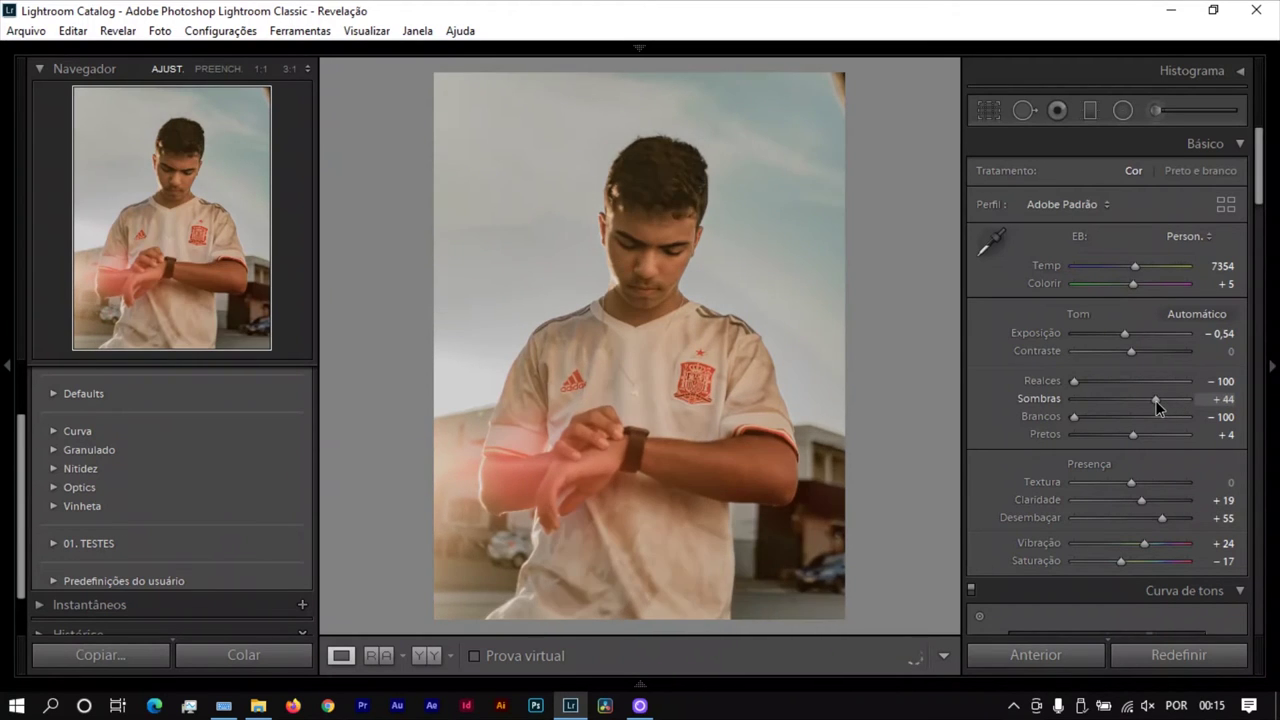
left_click(1139, 522)
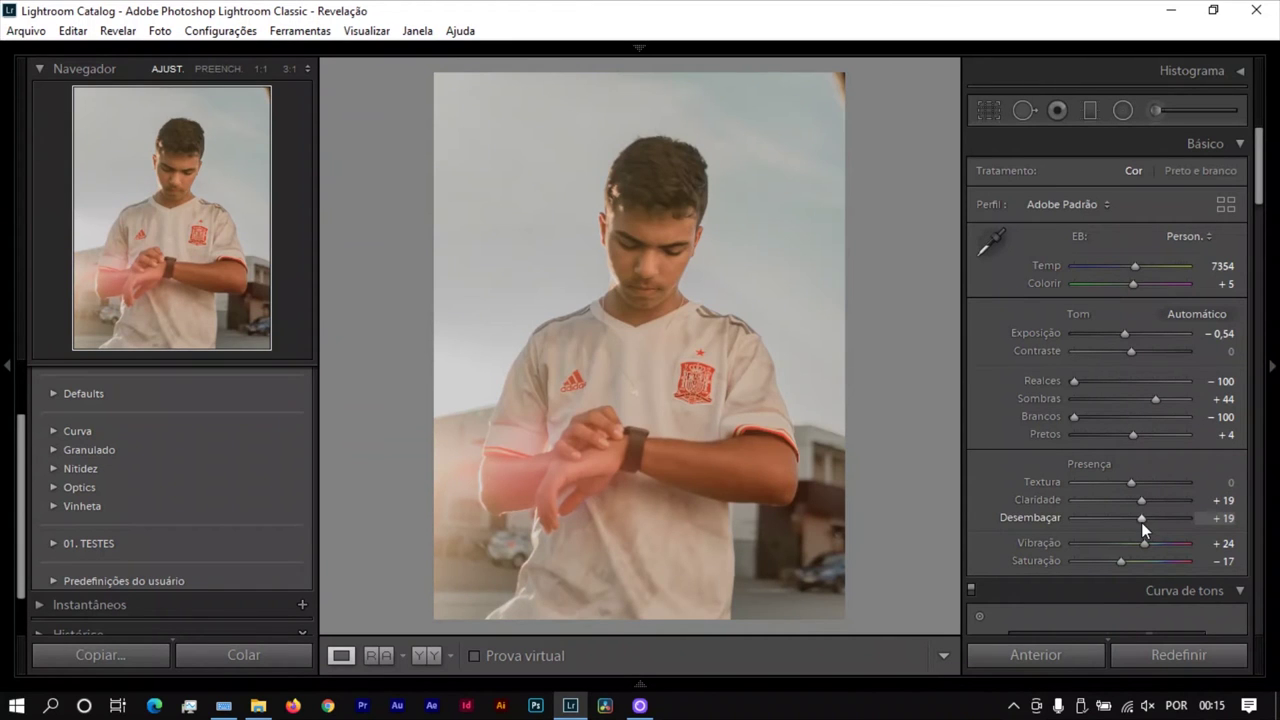
left_click(1137, 399)
left_click_drag(1135, 400, 1142, 402)
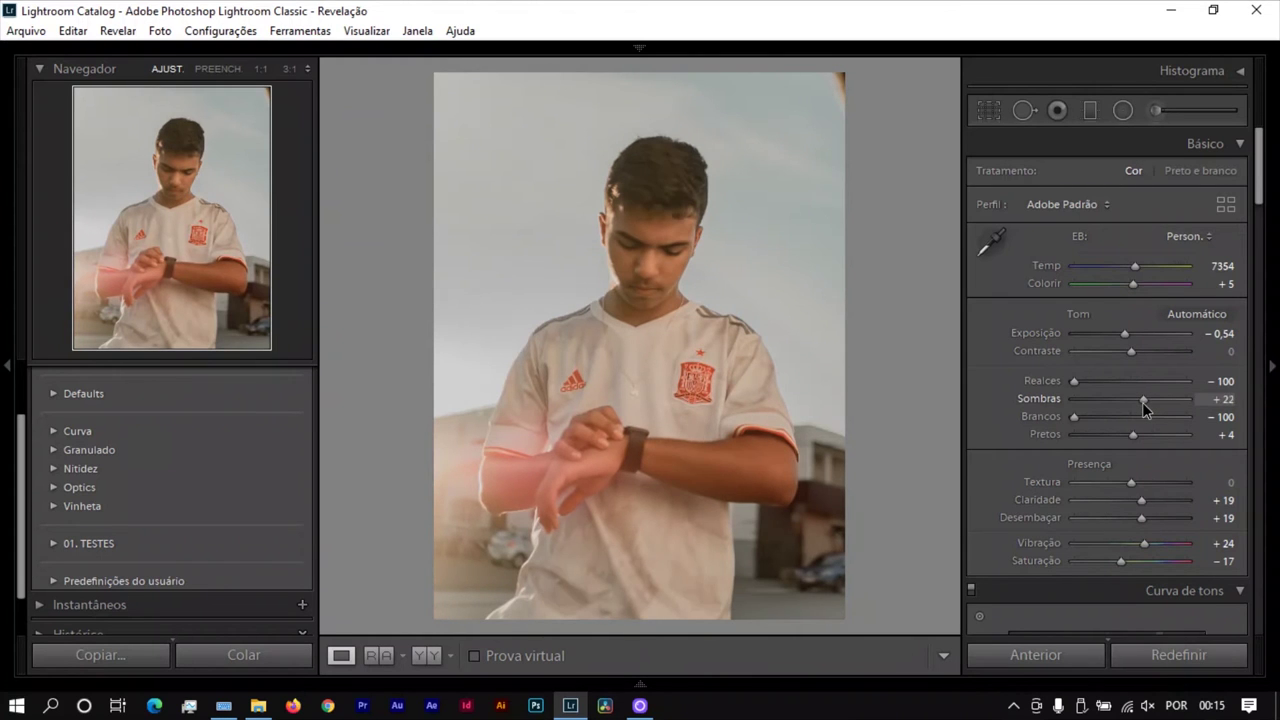
Return to the library grid and open photo 28 at full view to inspect the flare area.
mouse_move(590, 60)
left_click(625, 81)
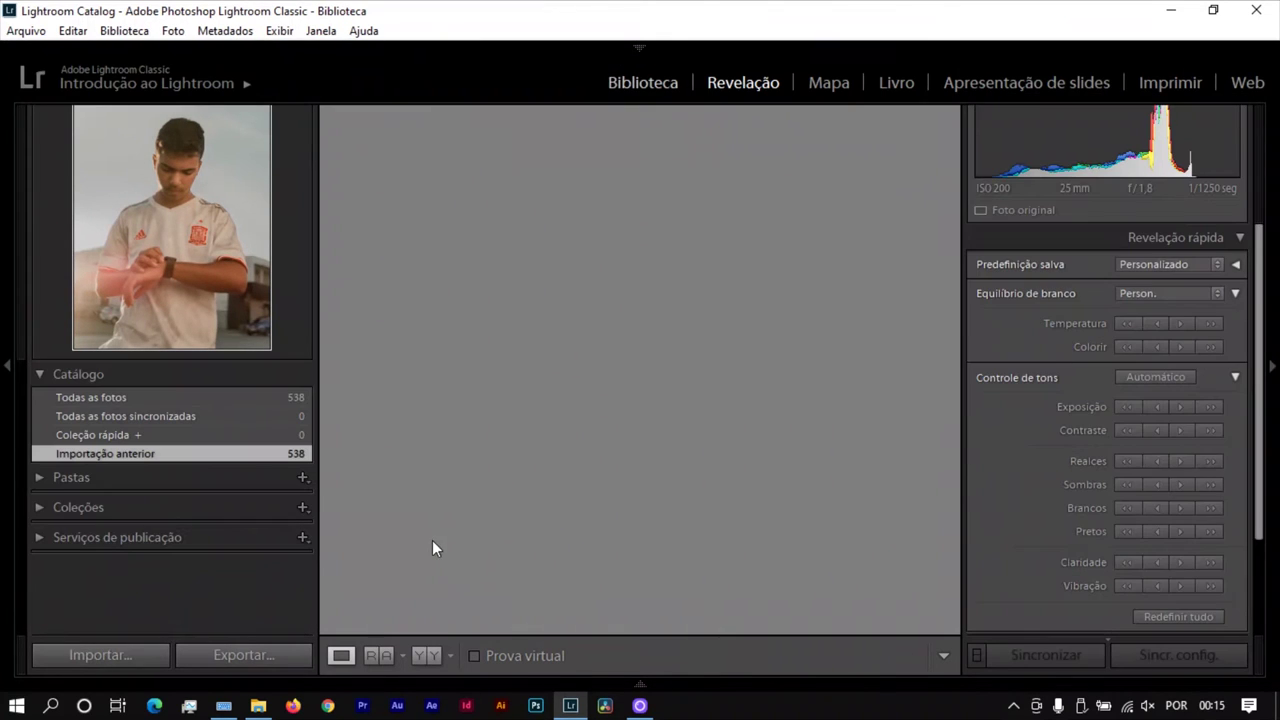
left_click(340, 655)
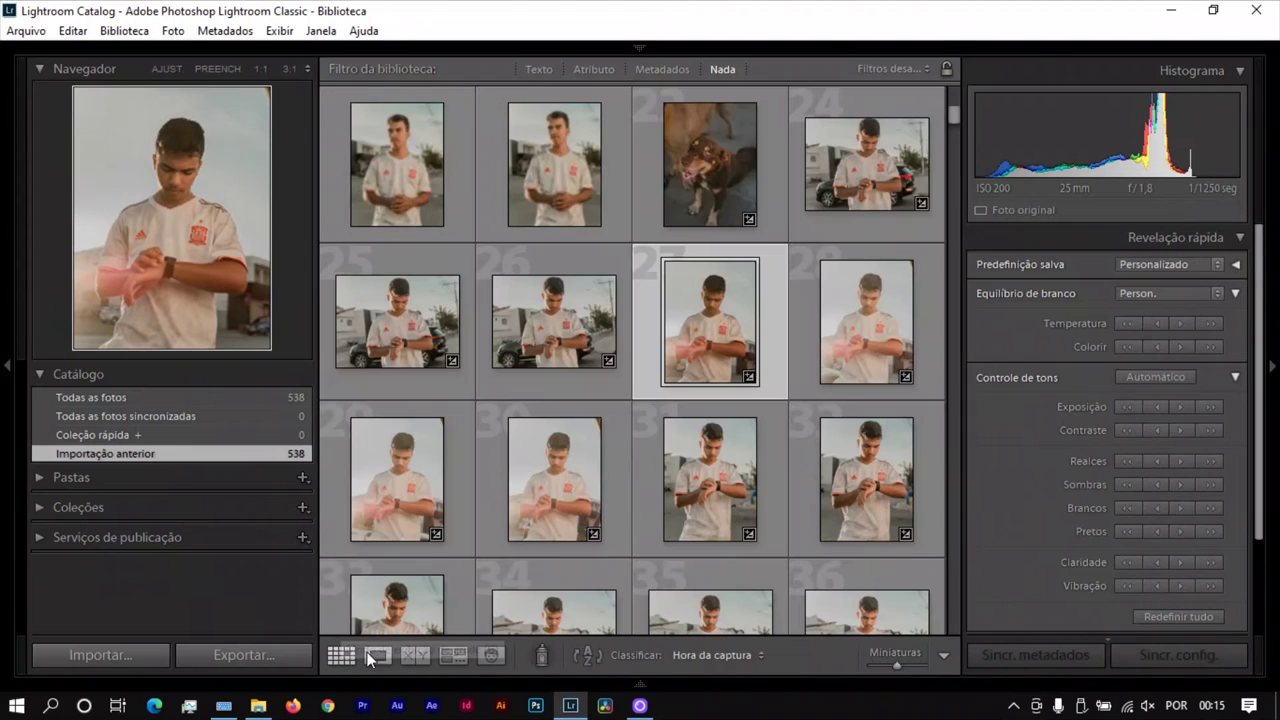
double_click(868, 340)
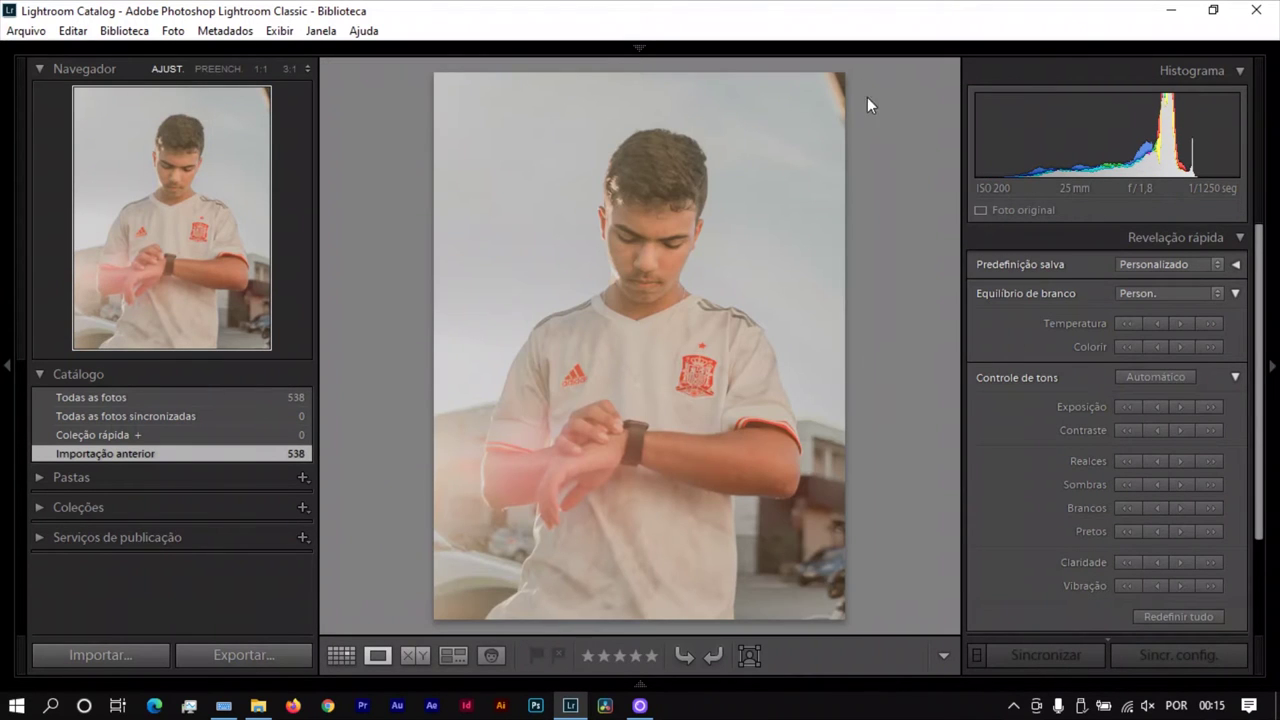
left_click_drag(829, 84, 842, 140)
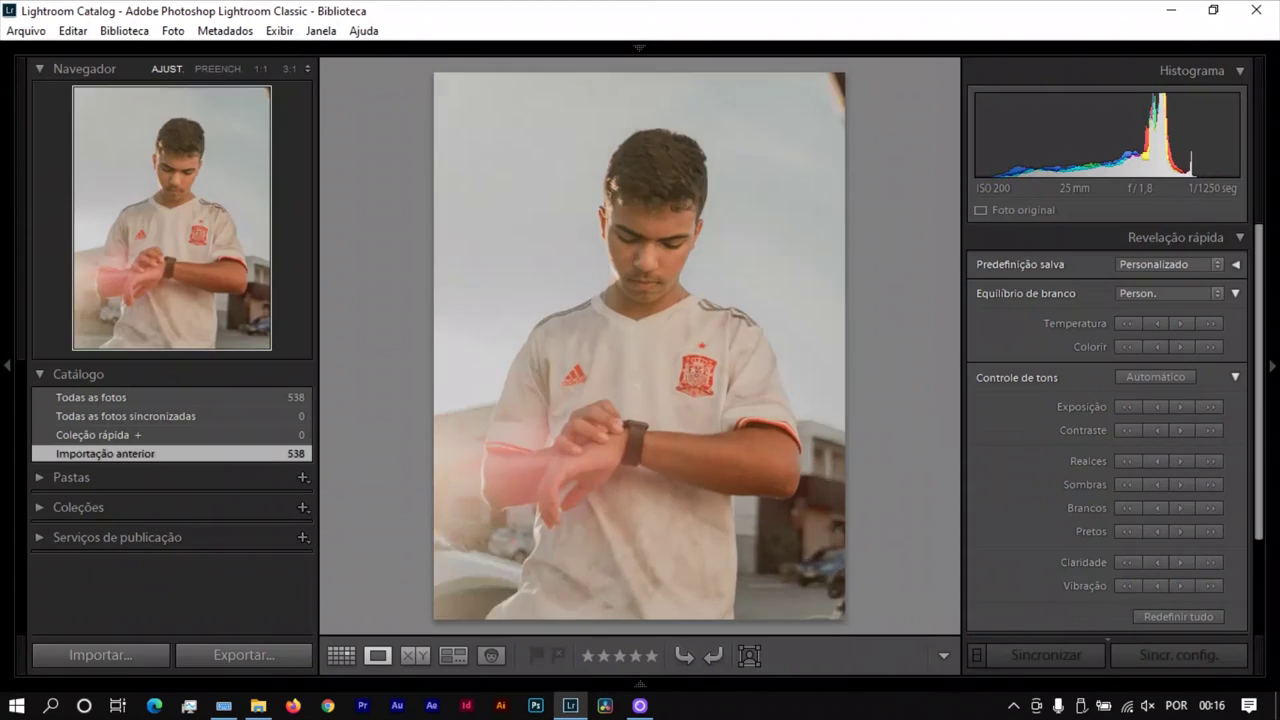
Compare photos 27 and 28 at full view, page through the following portraits, and return to the grid.
key("Right")
key("Left")
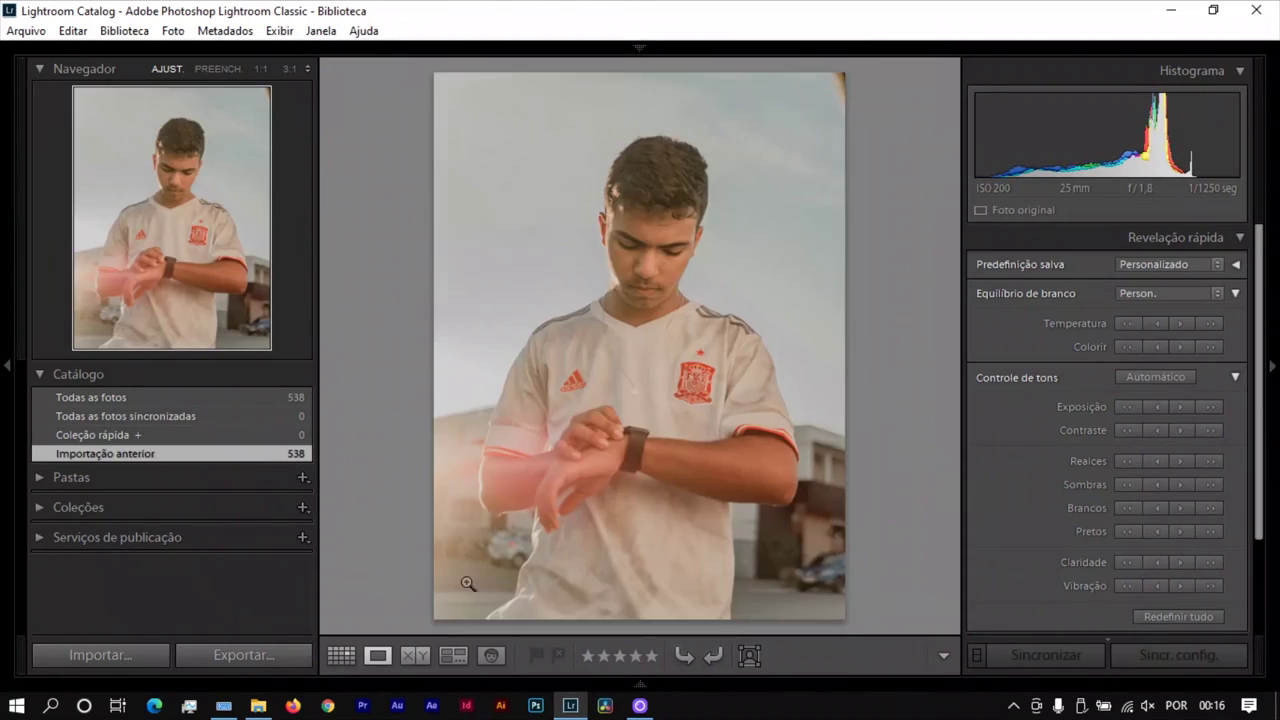
key("Right")
key("Right")
key("Right")
key("Right")
left_click(354, 654)
scroll(707, 420, "down", 3)
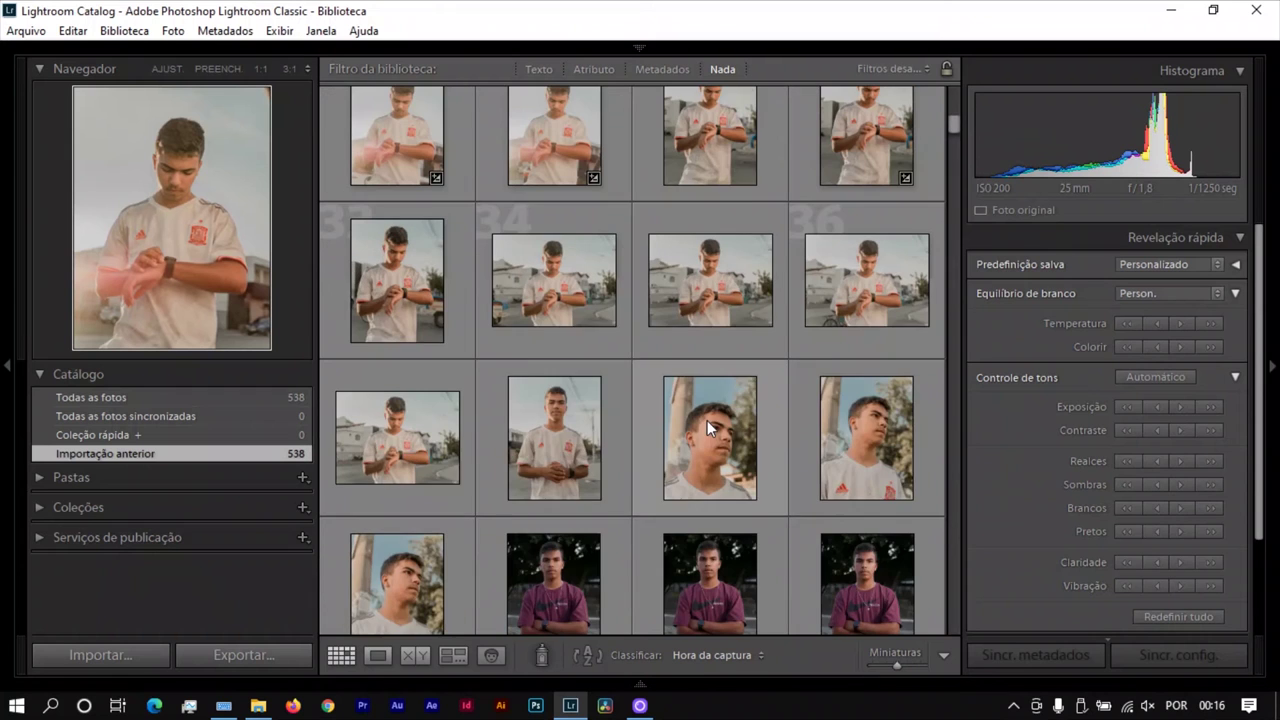
left_click(392, 302)
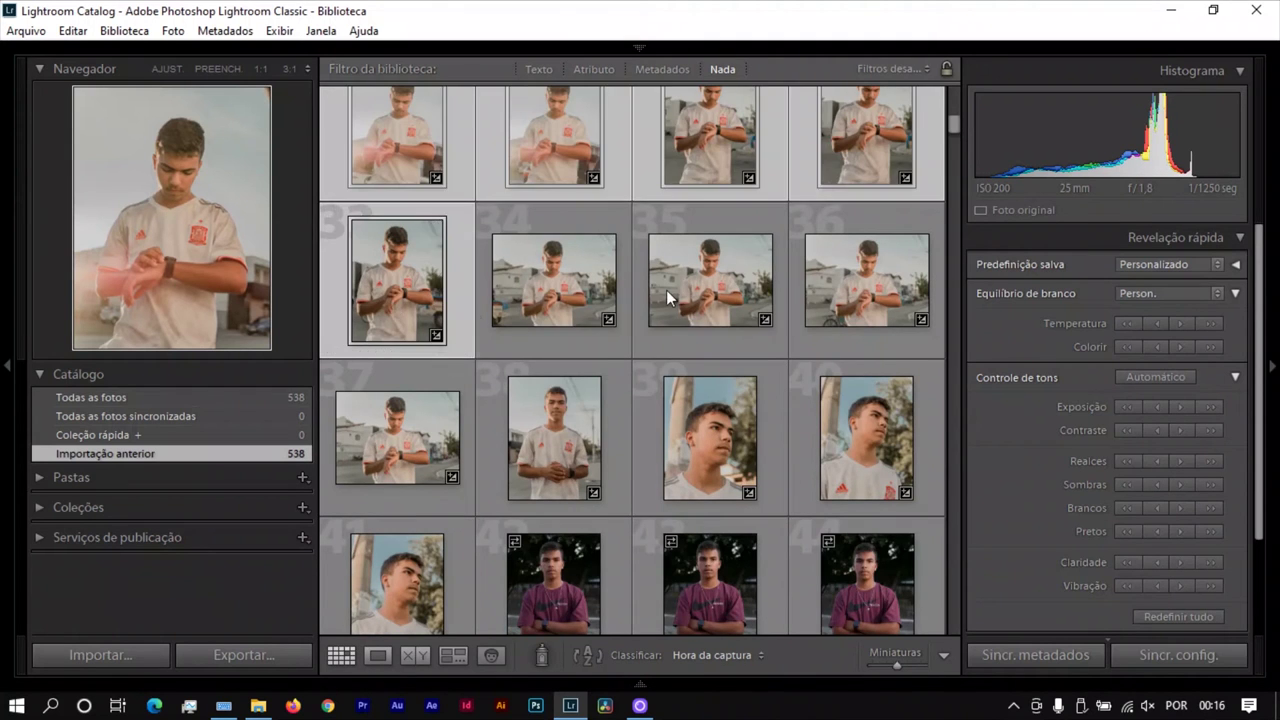
scroll(660, 288, "up", 5)
left_click(666, 290, "shift")
scroll(666, 290, "down", 2)
left_click(557, 463)
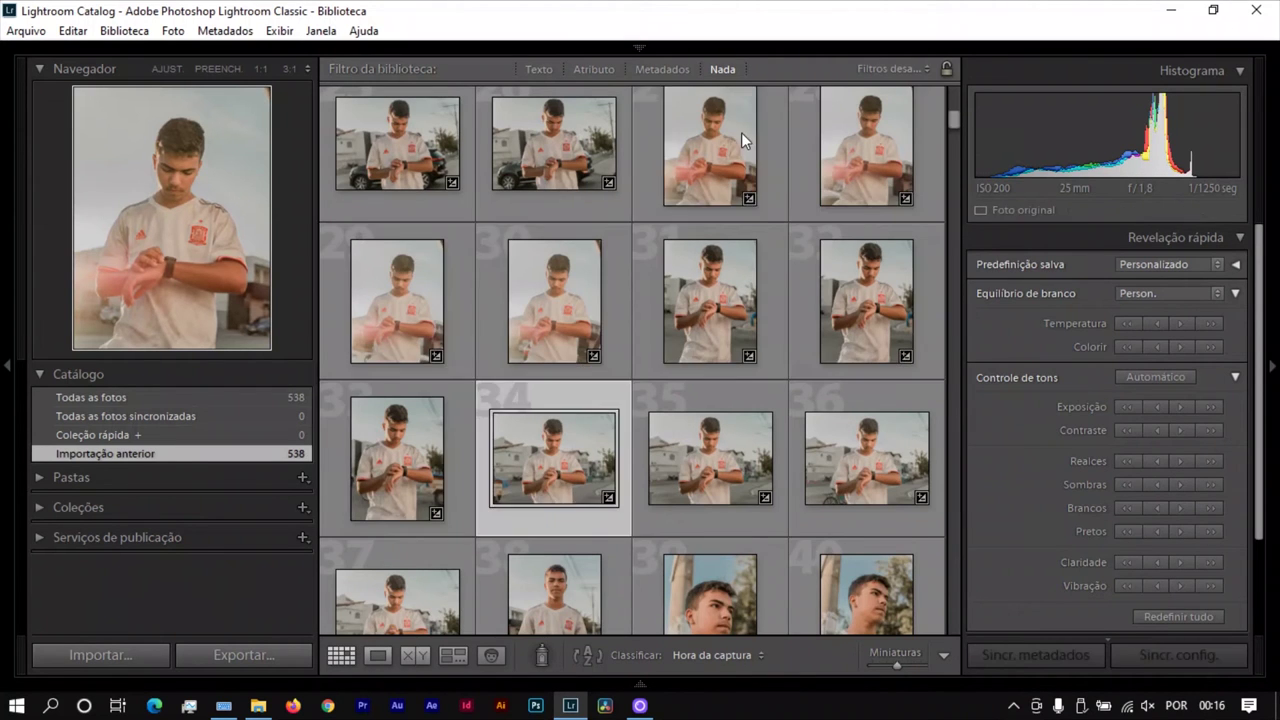
Synchronize the develop settings of photo 27 to photos 28 through 30 and clear the selection.
left_click(741, 132)
left_click(569, 356, "shift")
left_click(1149, 654)
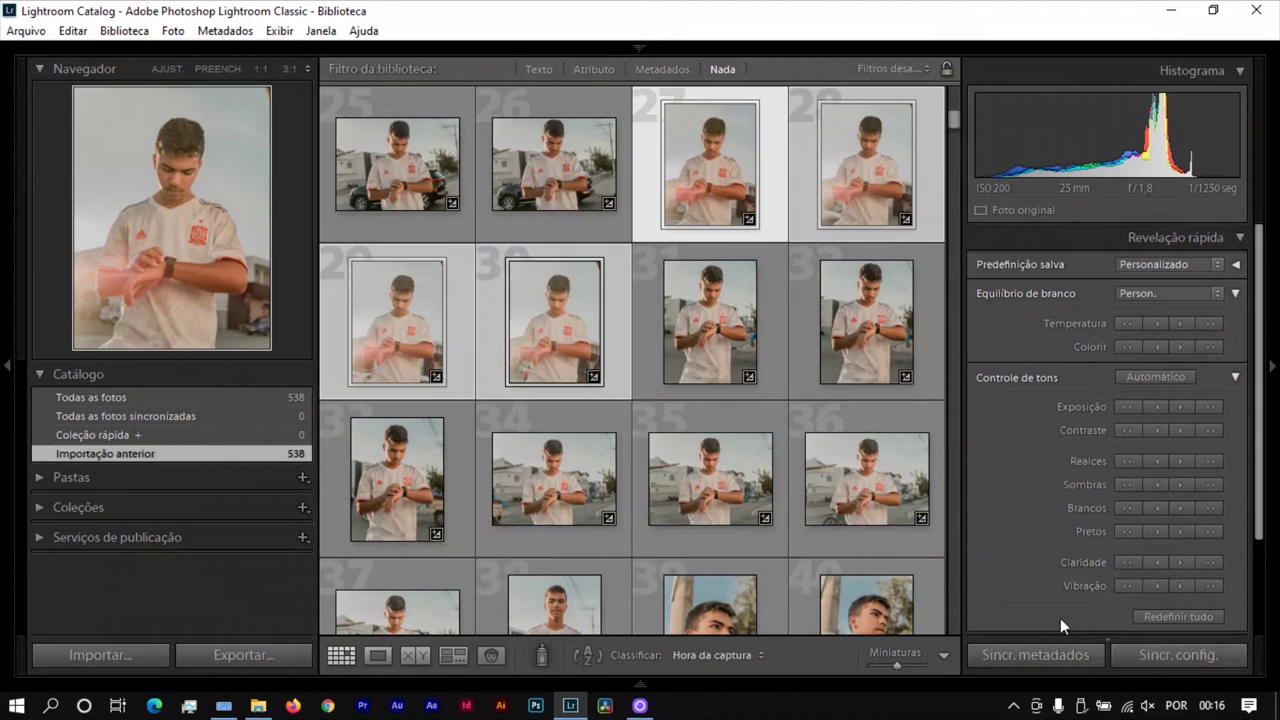
left_click(850, 545)
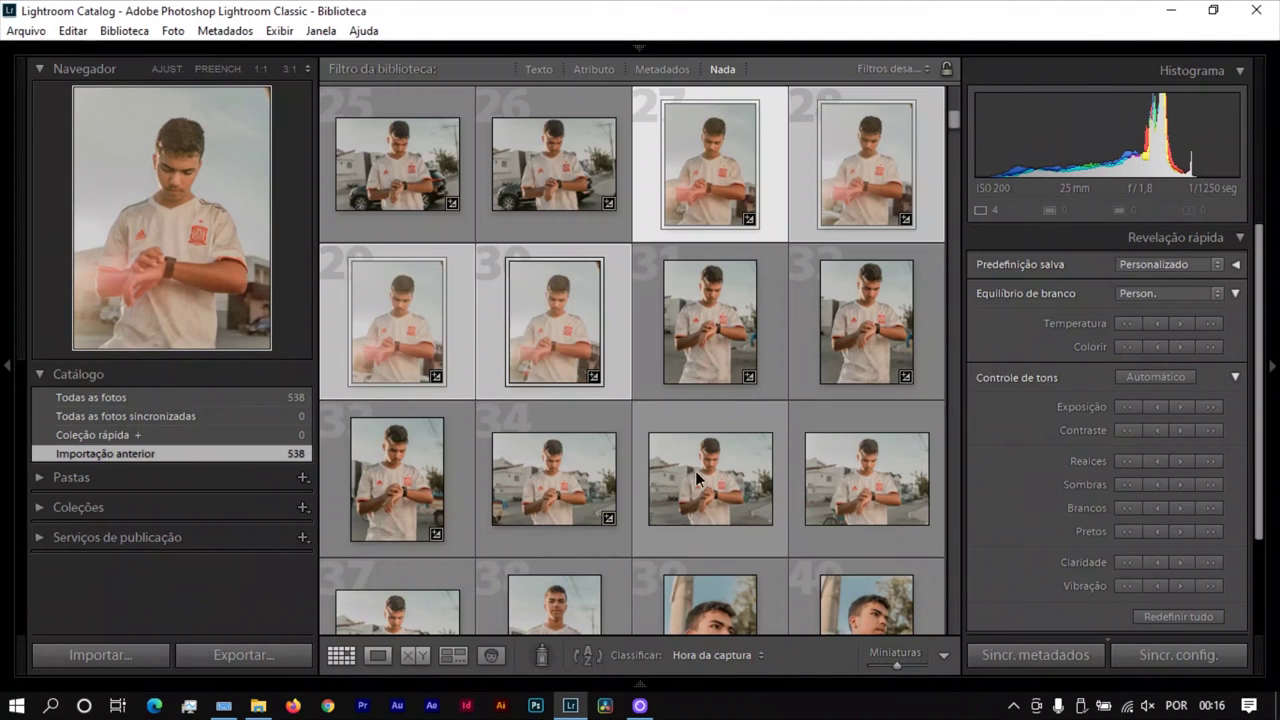
left_click(686, 405)
Review photos 27 through 30 at full view, lowering the highlights of photo 29 by one large increment.
double_click(721, 180)
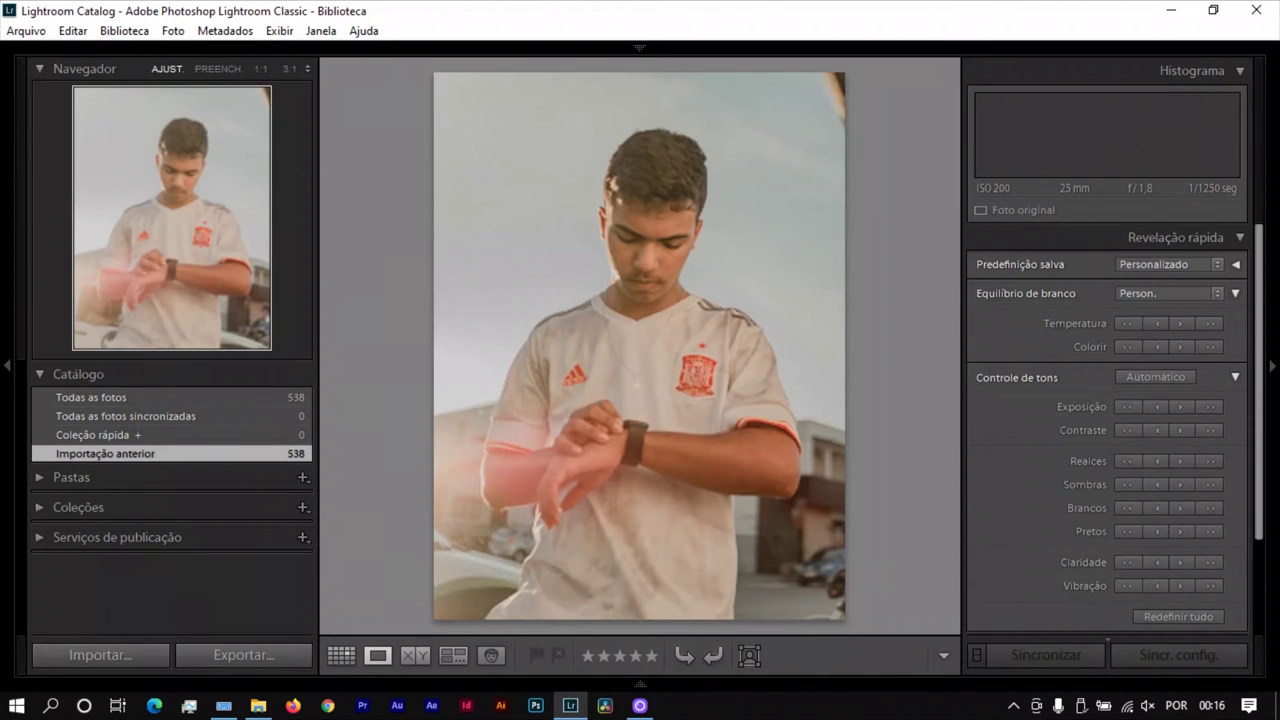
key("Right")
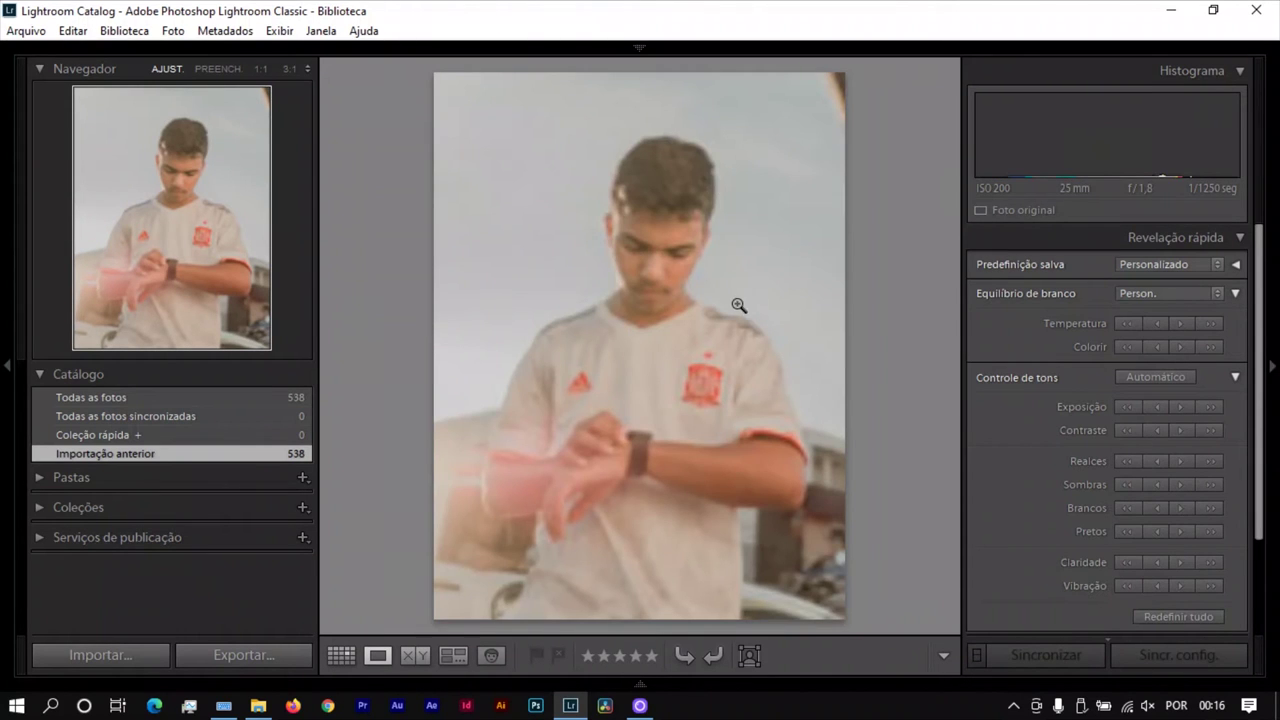
left_click(1122, 461)
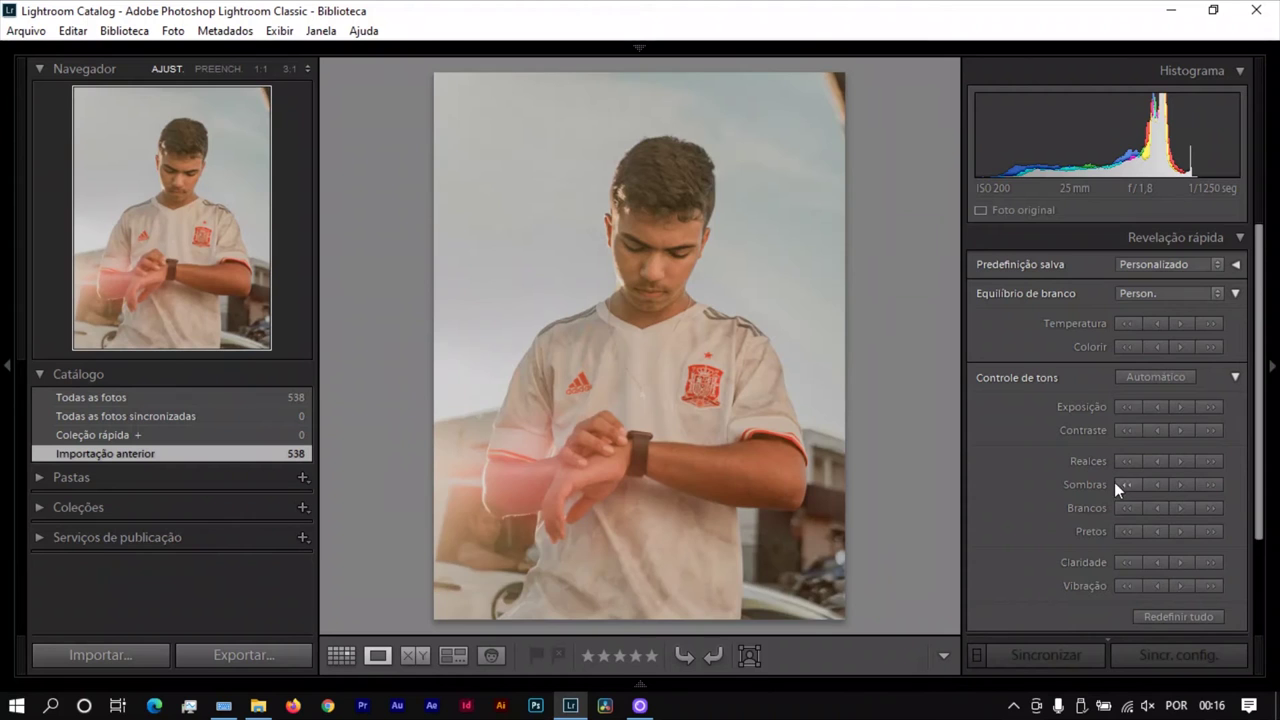
key("Right")
key("Right")
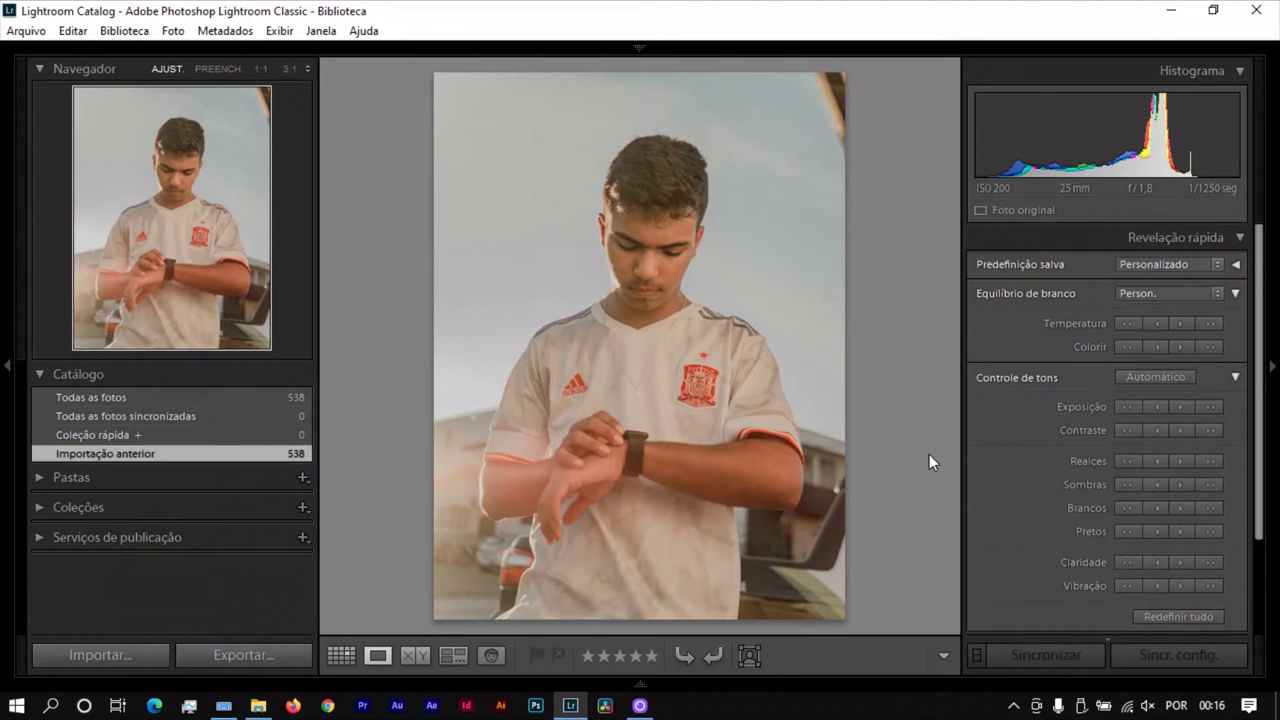
Compare the color and brightness of photos 30 and 31 at full view.
key("Right")
key("Left")
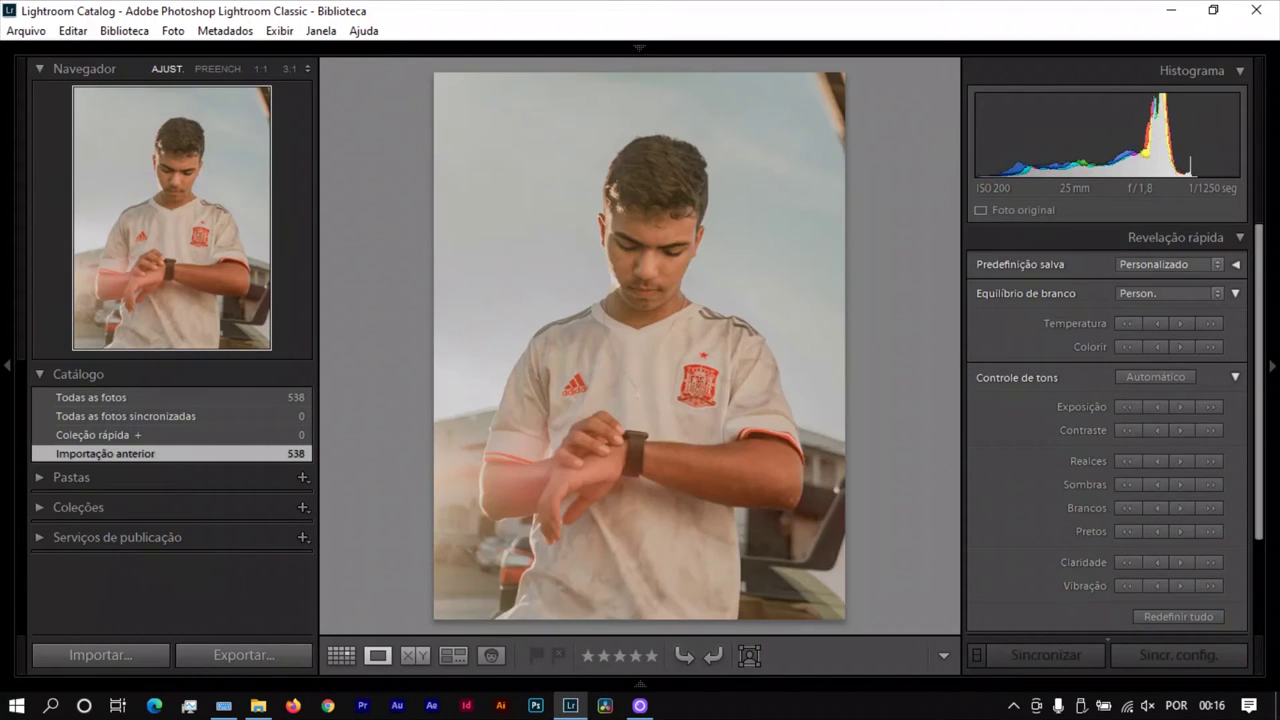
key("Right")
key("Left")
key("Right")
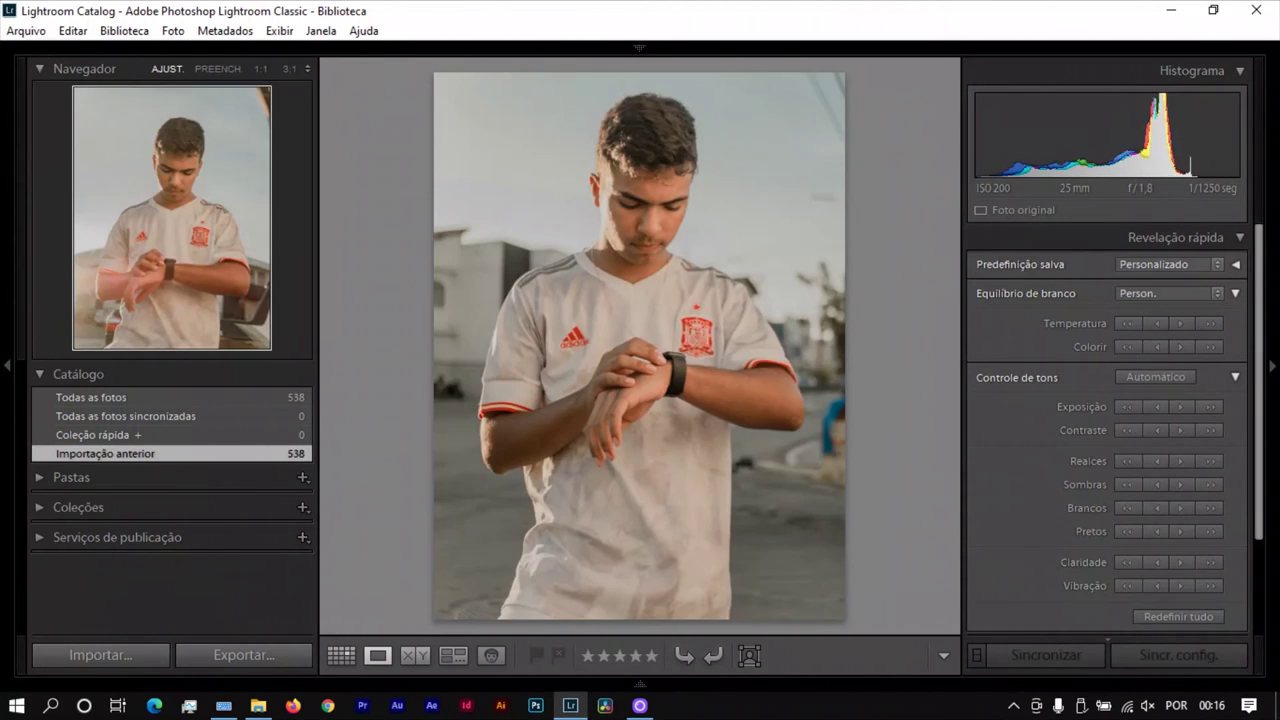
Adjust the white balance of photo 31 toward a greener tint and a warmer temperature.
left_click(1125, 324)
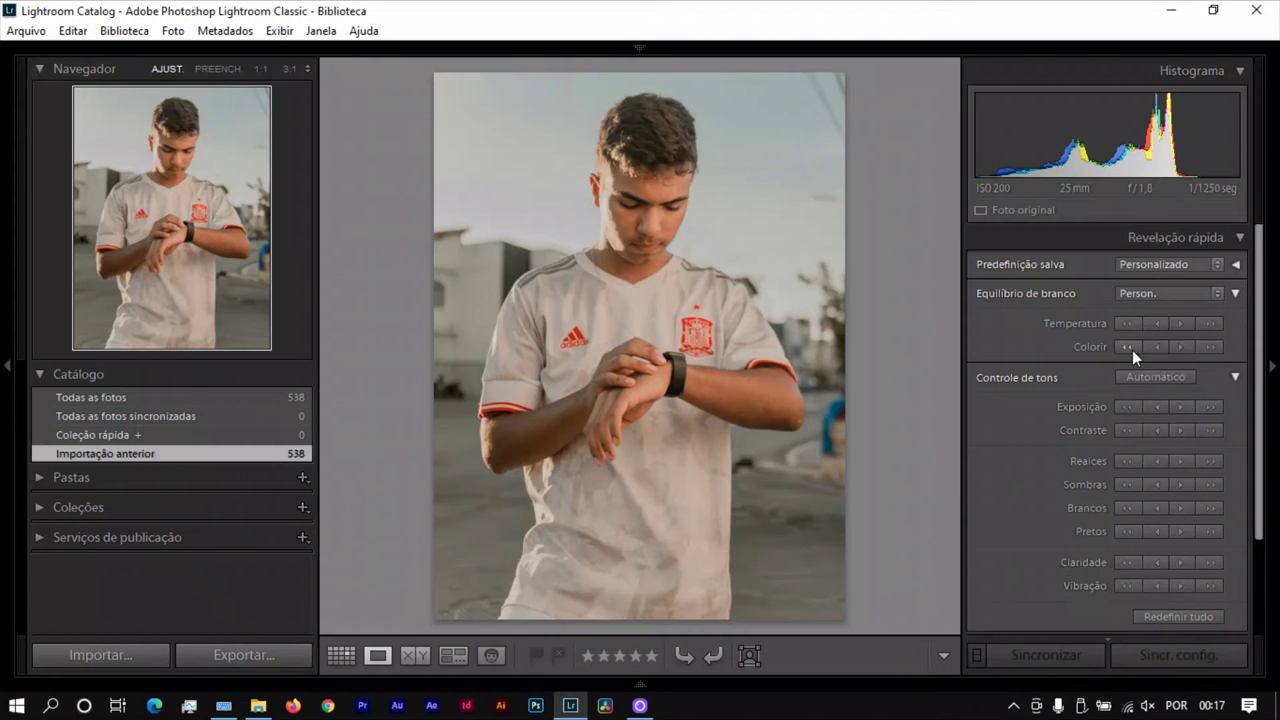
left_click(1132, 350)
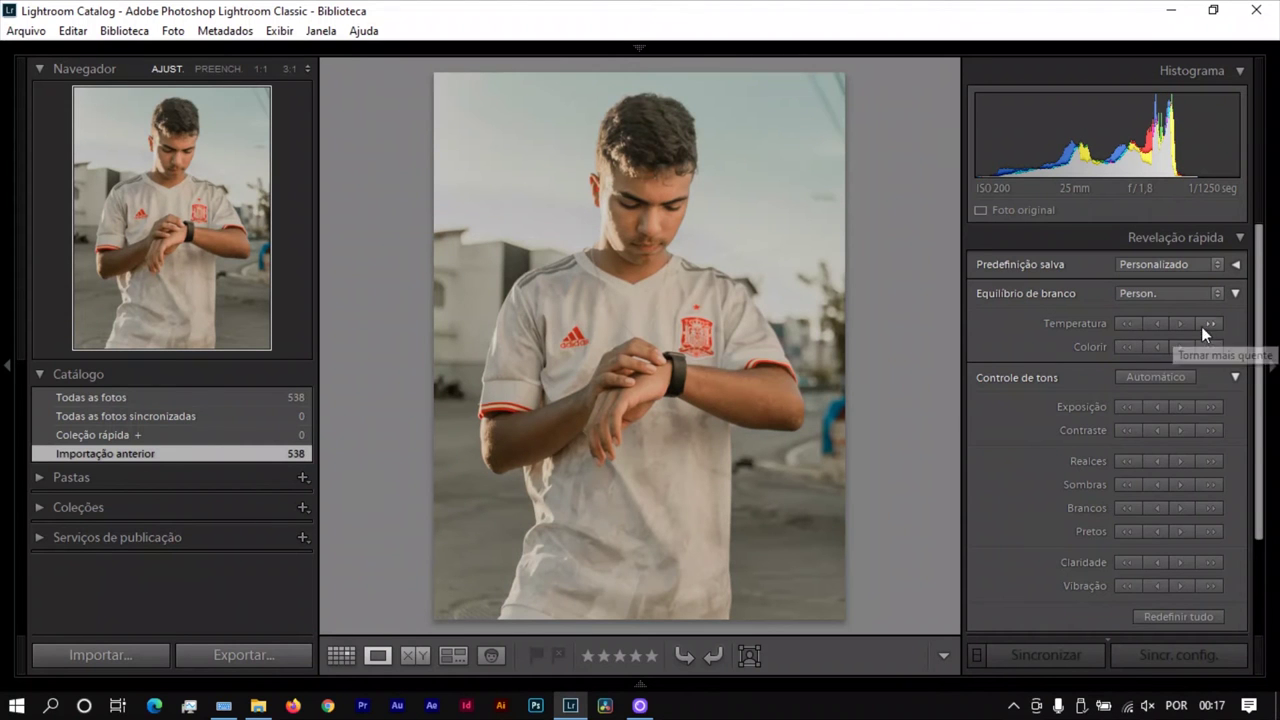
left_click(1201, 326)
left_click(1152, 326)
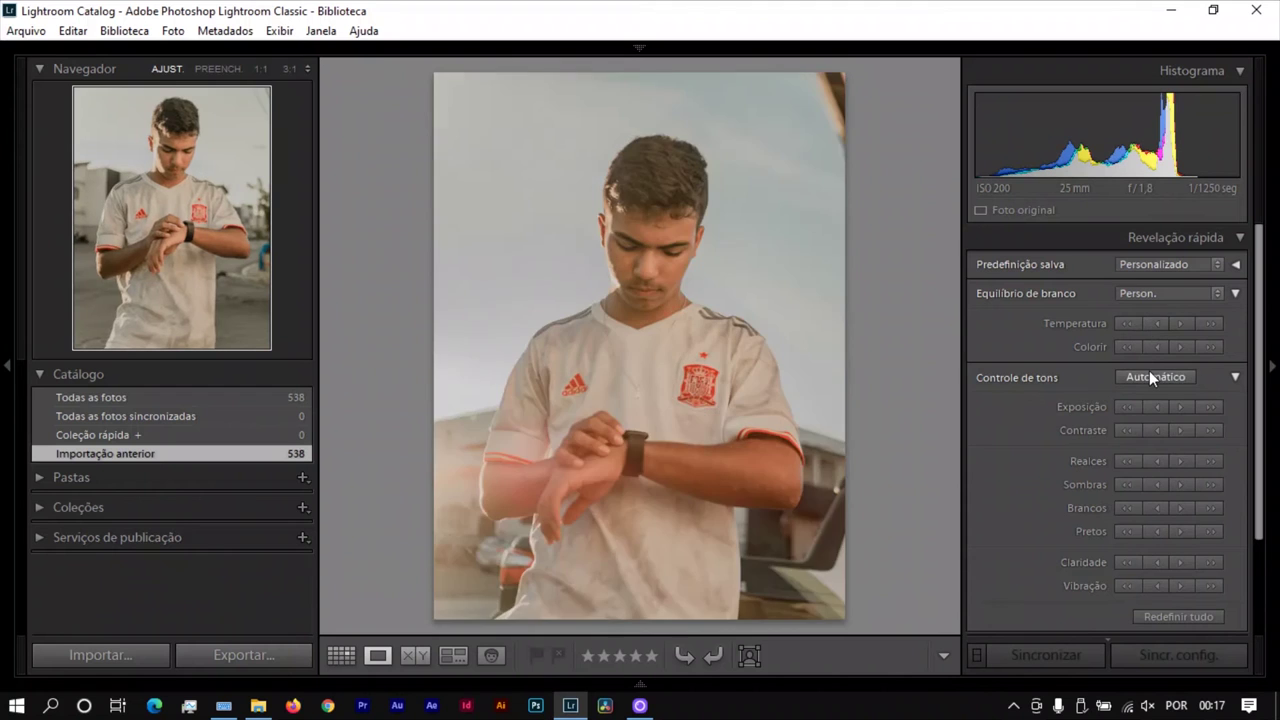
Lower the exposure of photo 31 by one small increment and try a more magenta tint before reverting the tint.
left_click(1157, 407)
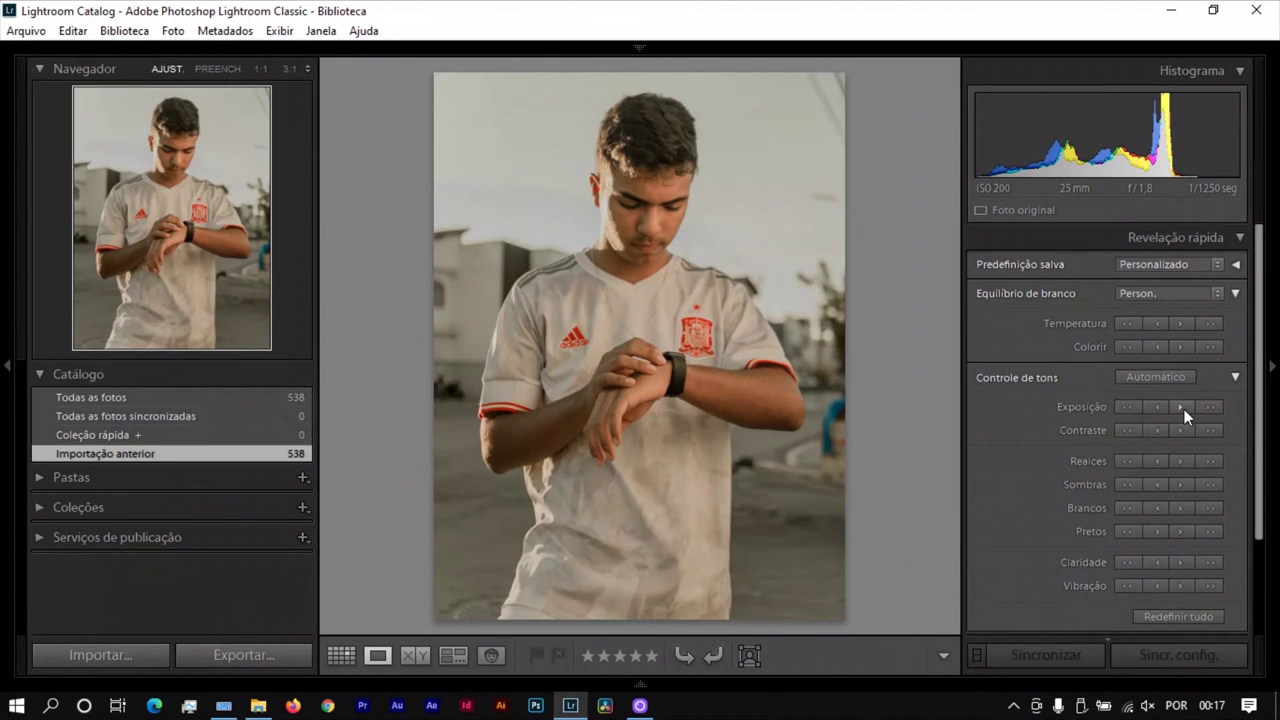
left_click(1216, 352)
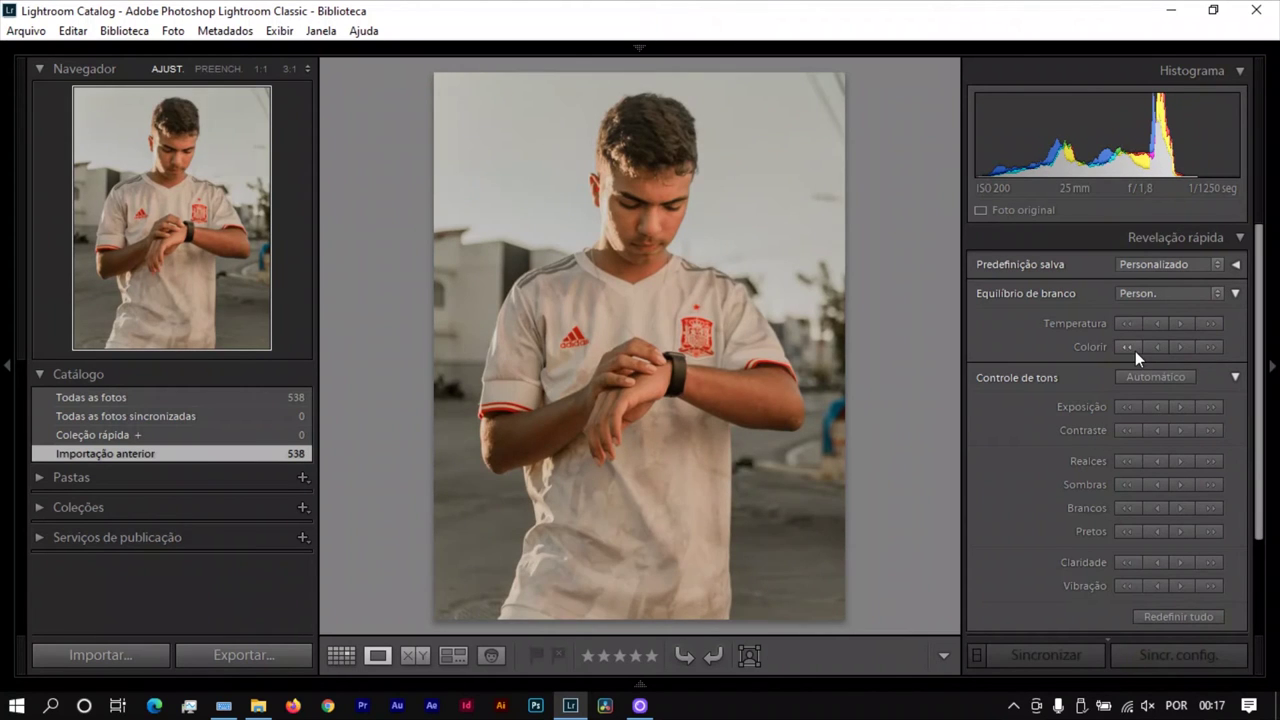
left_click(1135, 351)
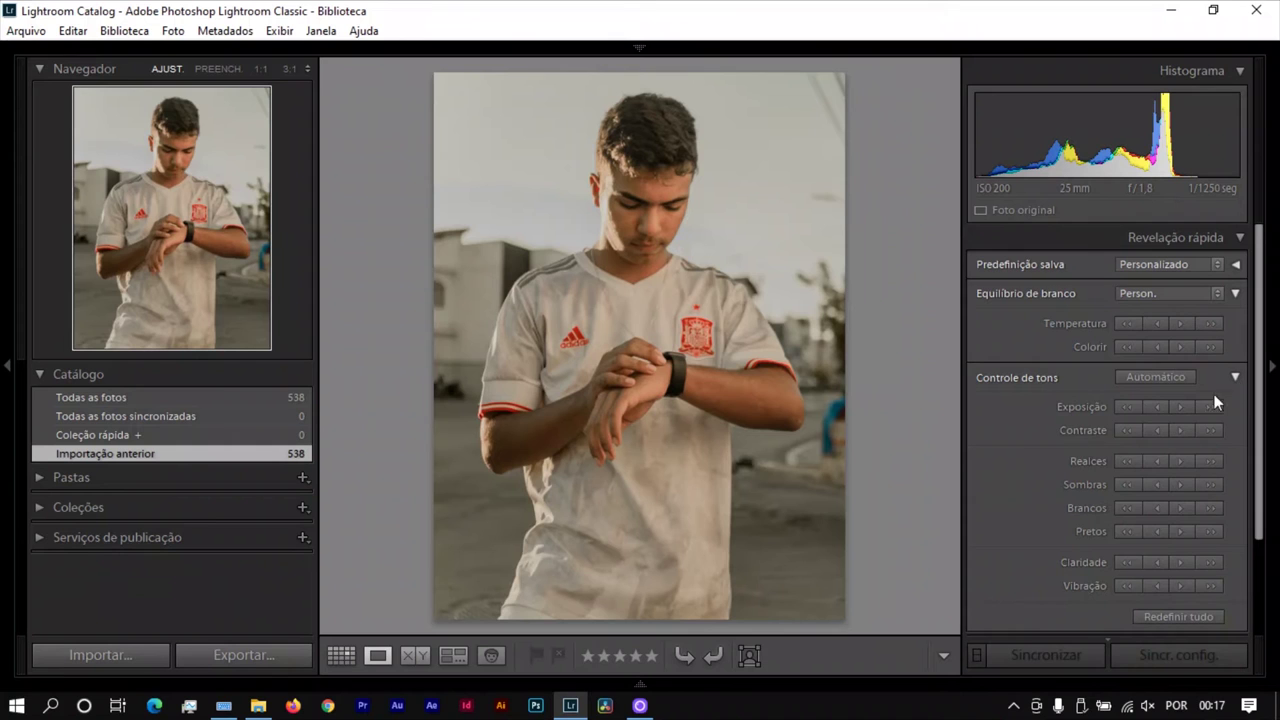
left_click(341, 655)
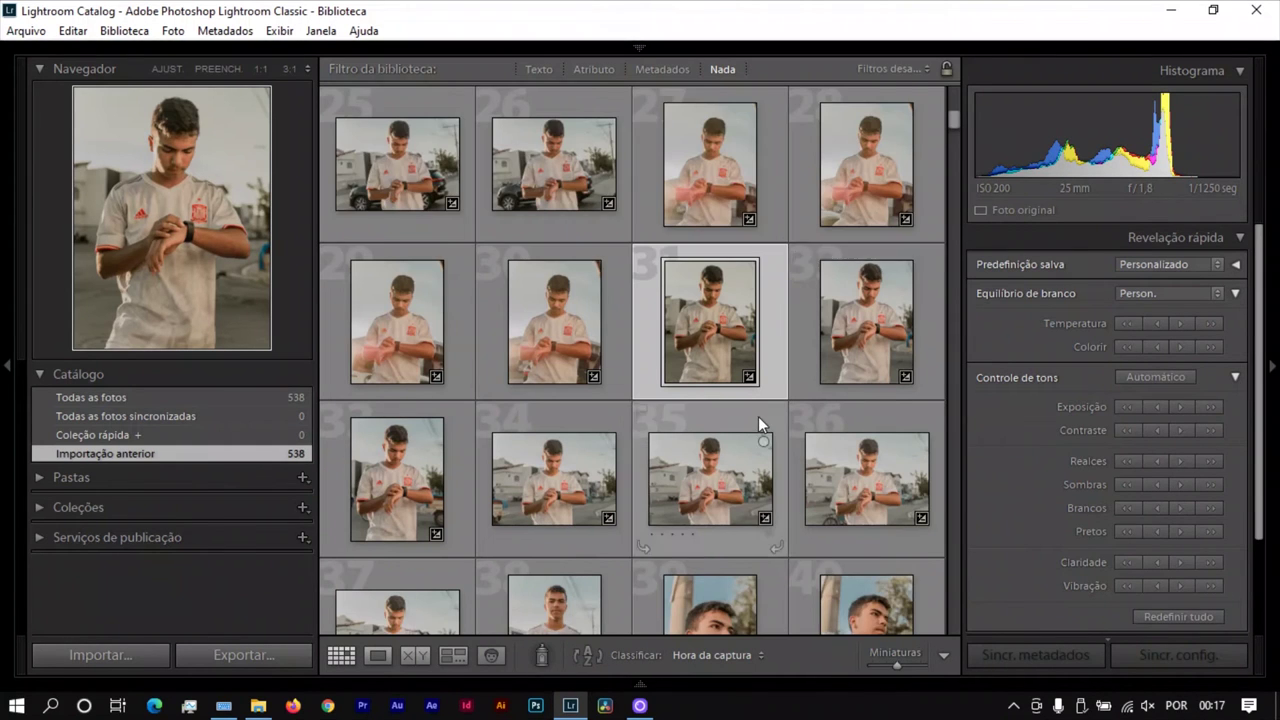
scroll(758, 416, "down", 2)
left_click(402, 458, "shift")
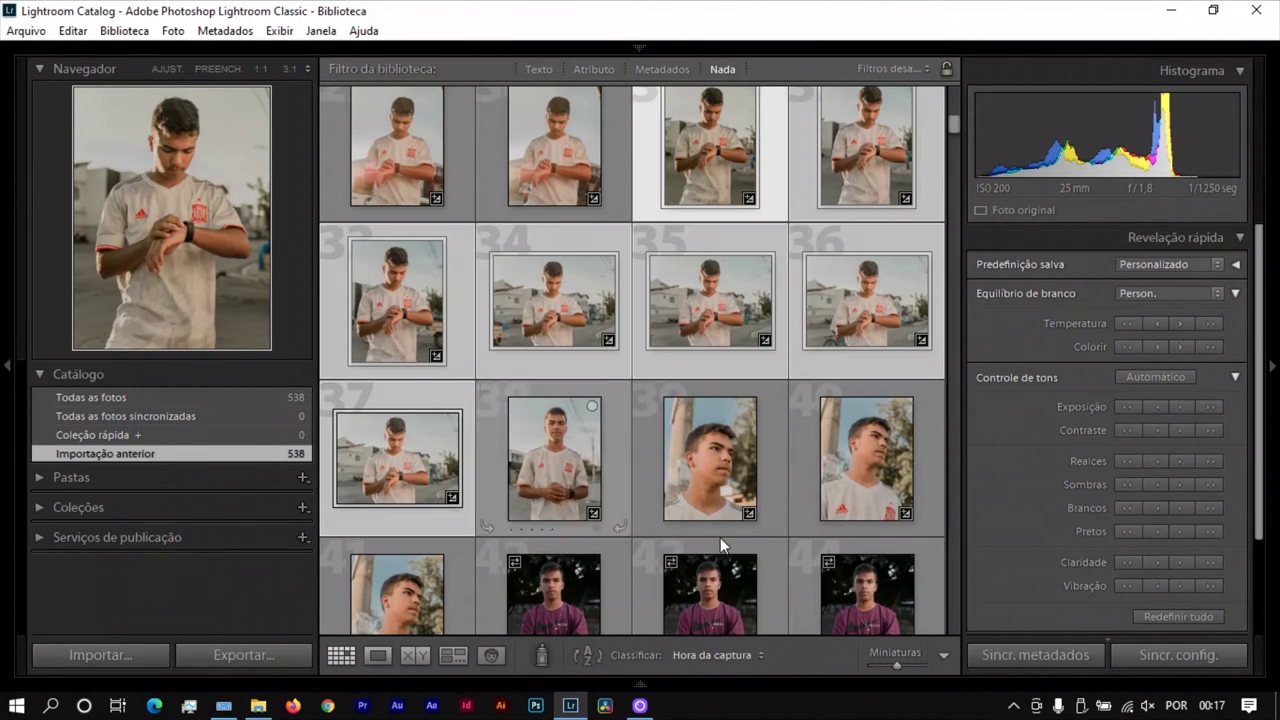
left_click(558, 452)
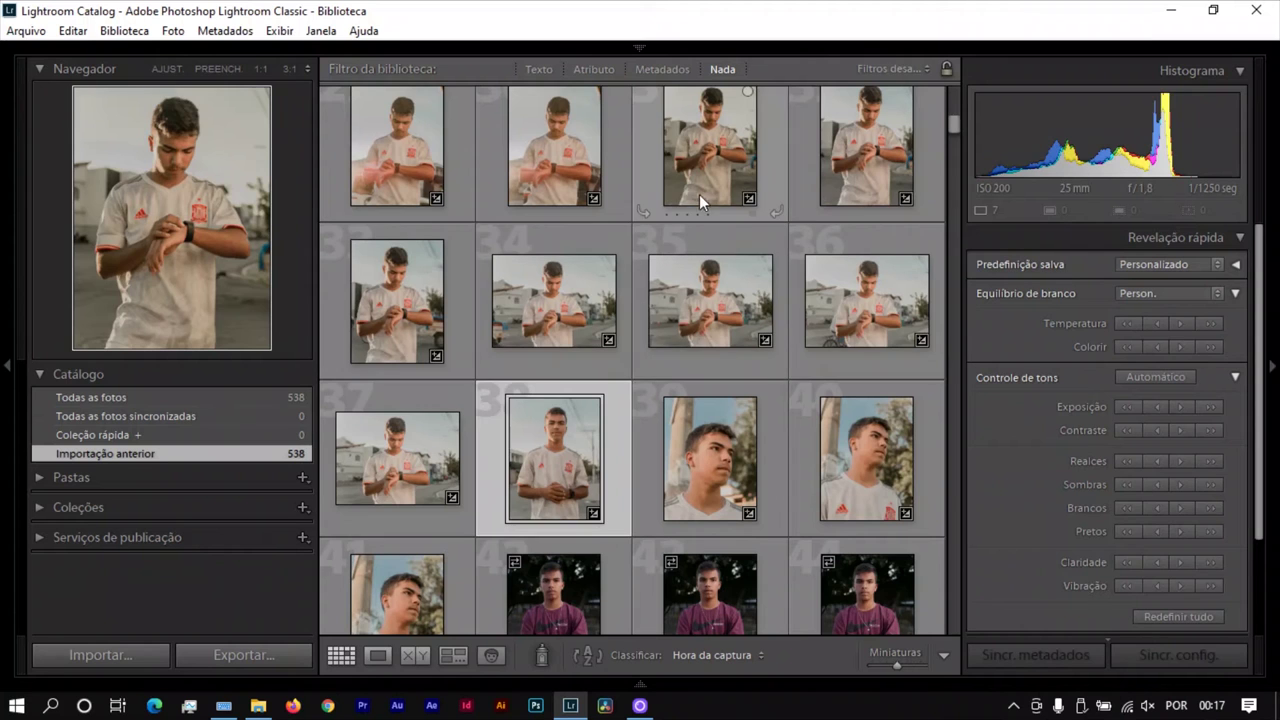
Try raising the shadows of photo 31 by one large increment, revert it, and compare the photo with photo 30.
scroll(709, 173, "up", 2)
double_click(720, 330)
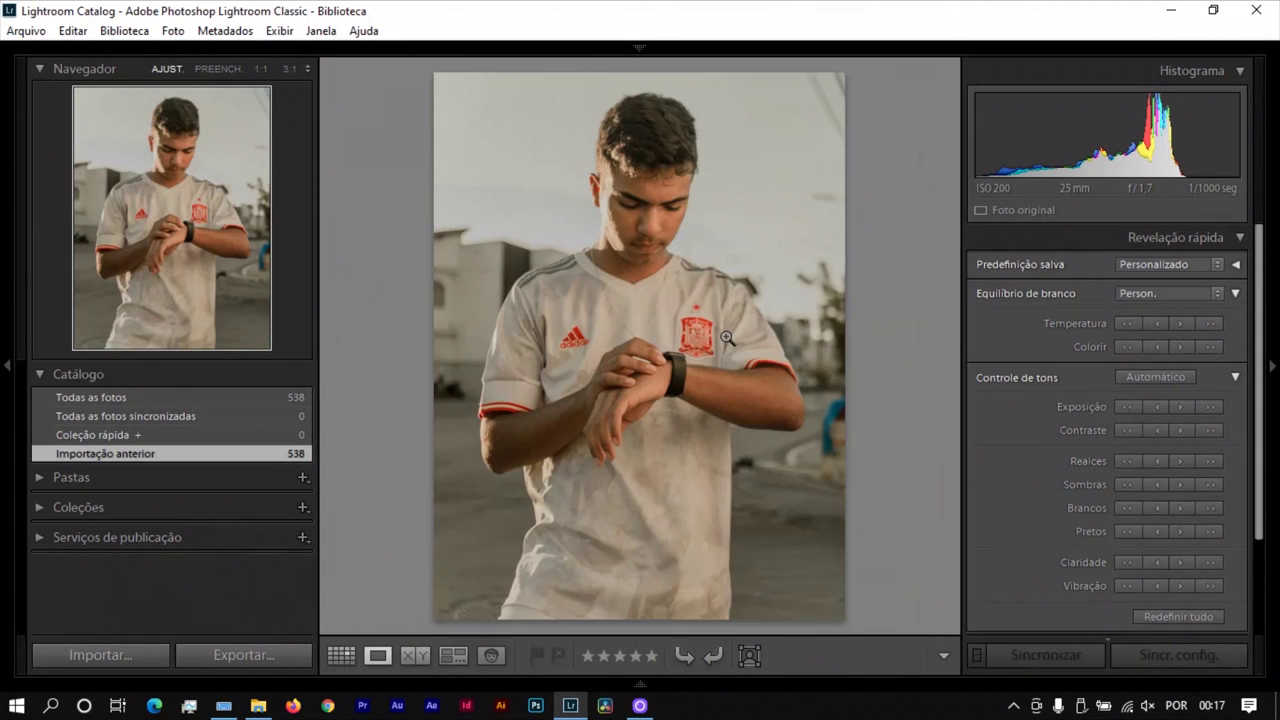
left_click(1204, 484)
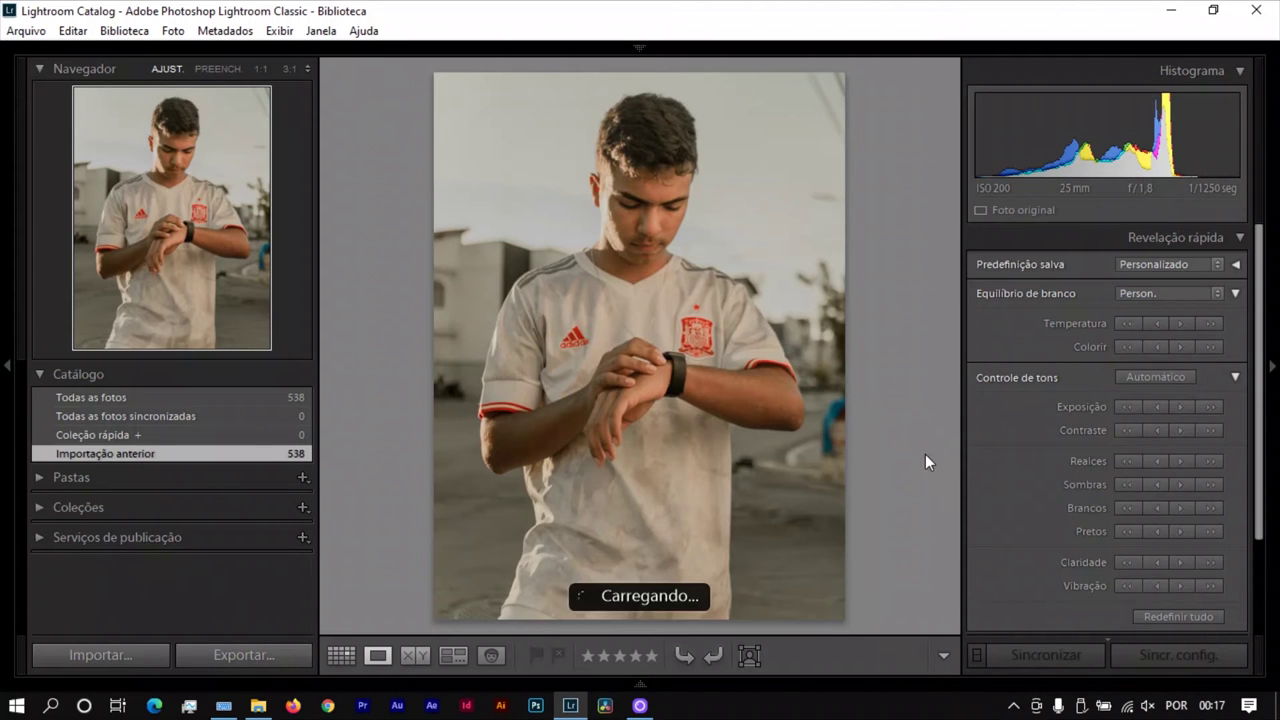
left_click(355, 655)
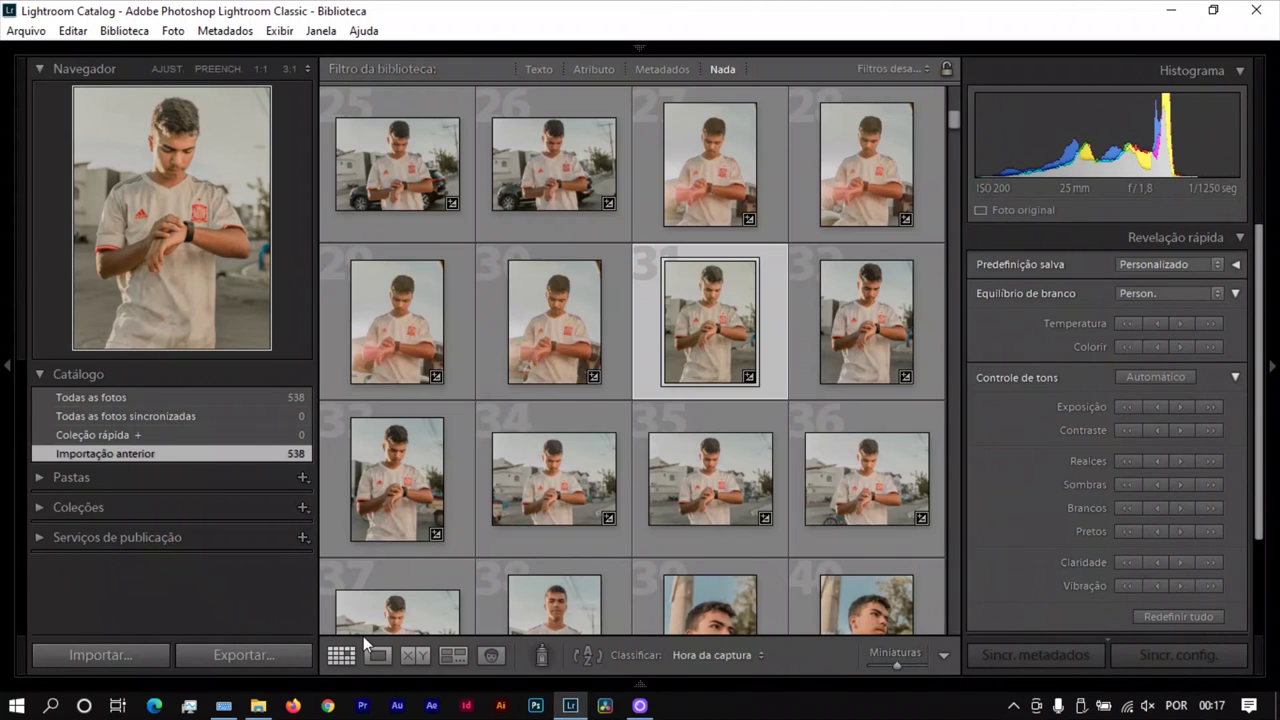
double_click(677, 342)
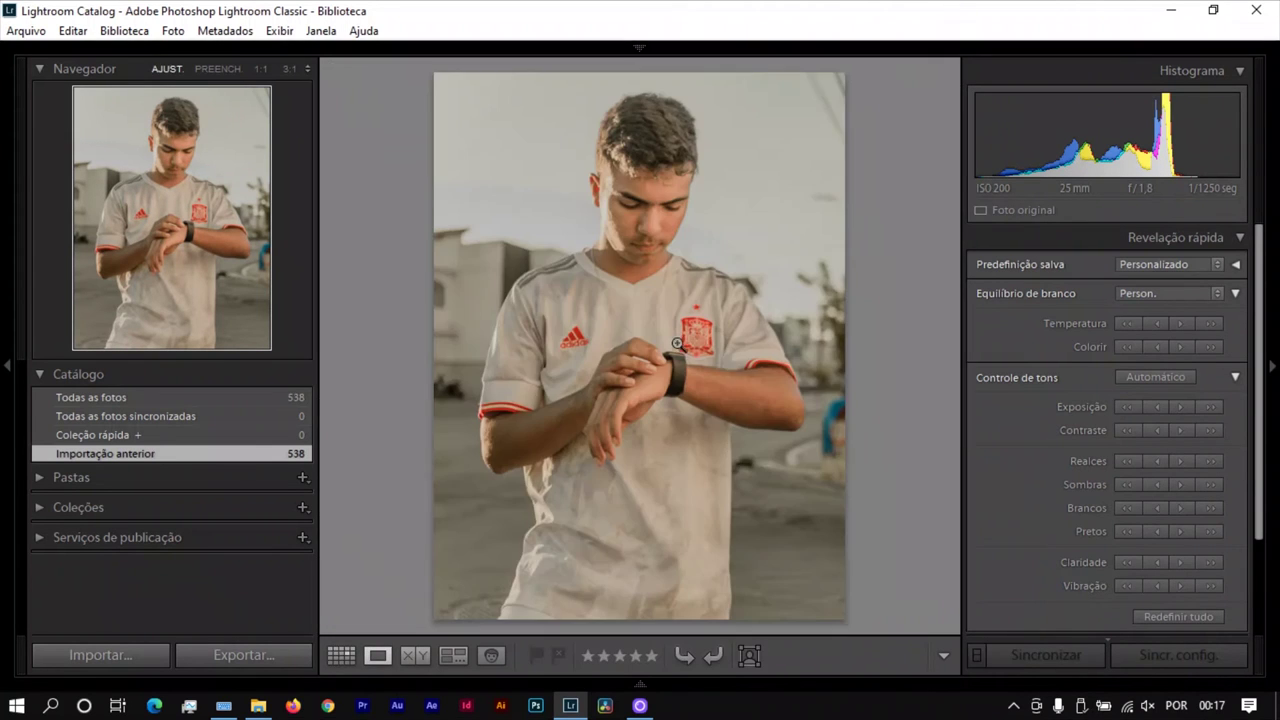
left_click(1121, 491)
key("Right")
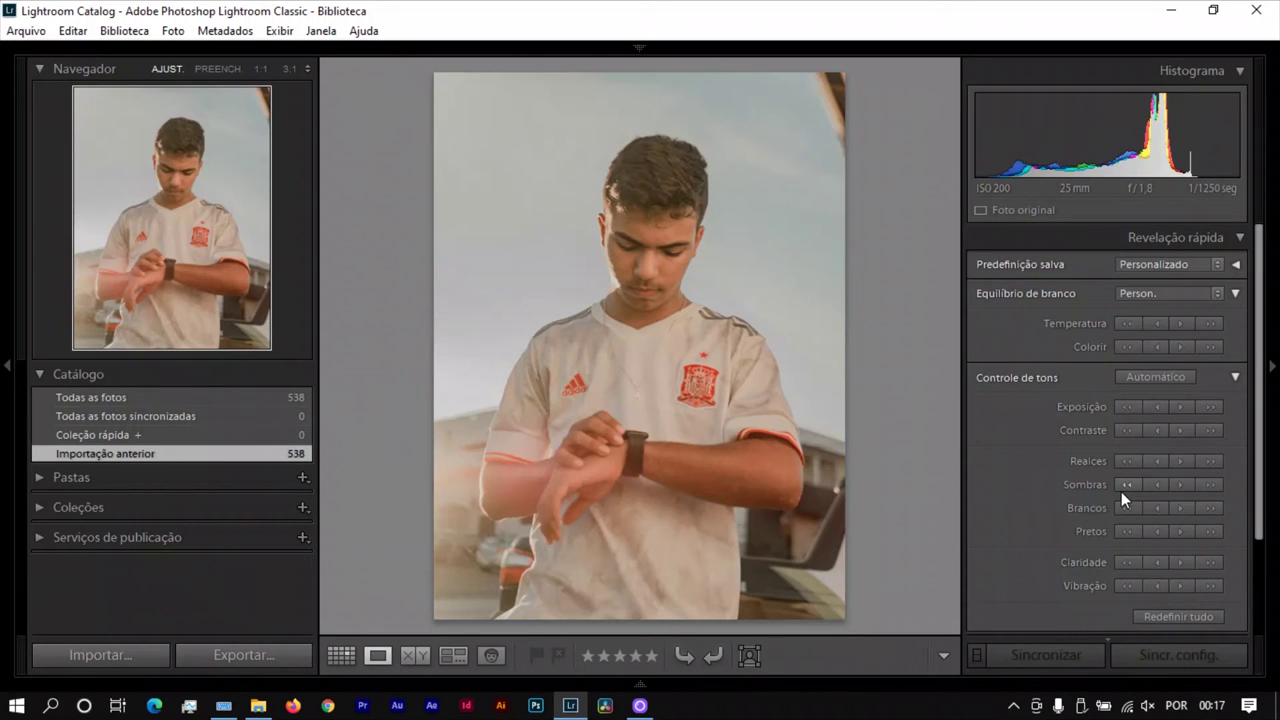
key("Right")
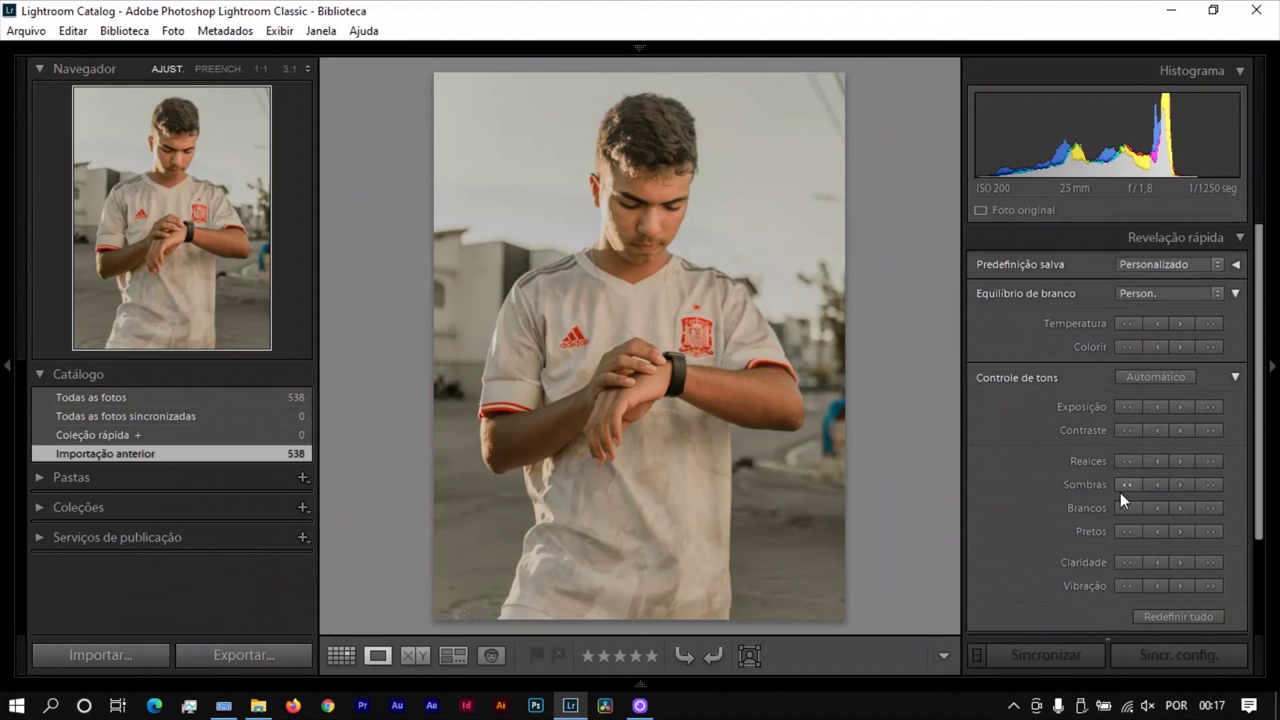
Synchronize the develop settings of photo 31 to photos 32 and 33.
left_click(341, 655)
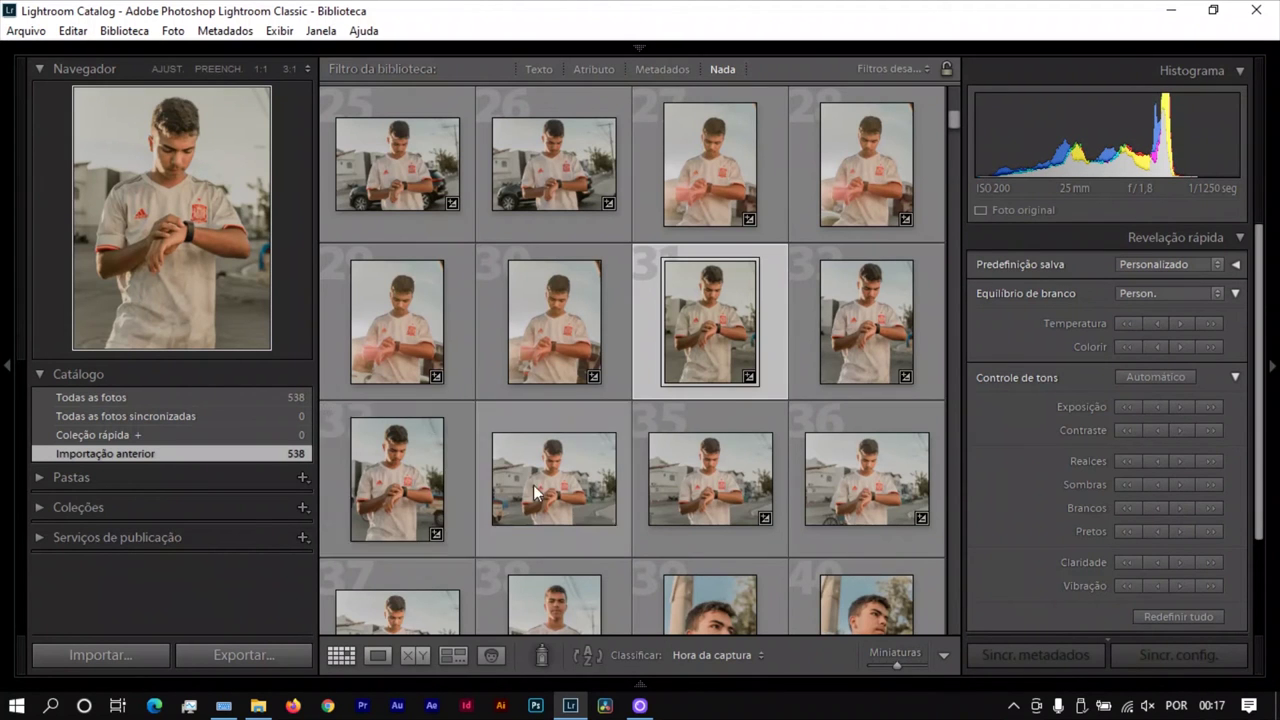
left_click(1124, 657)
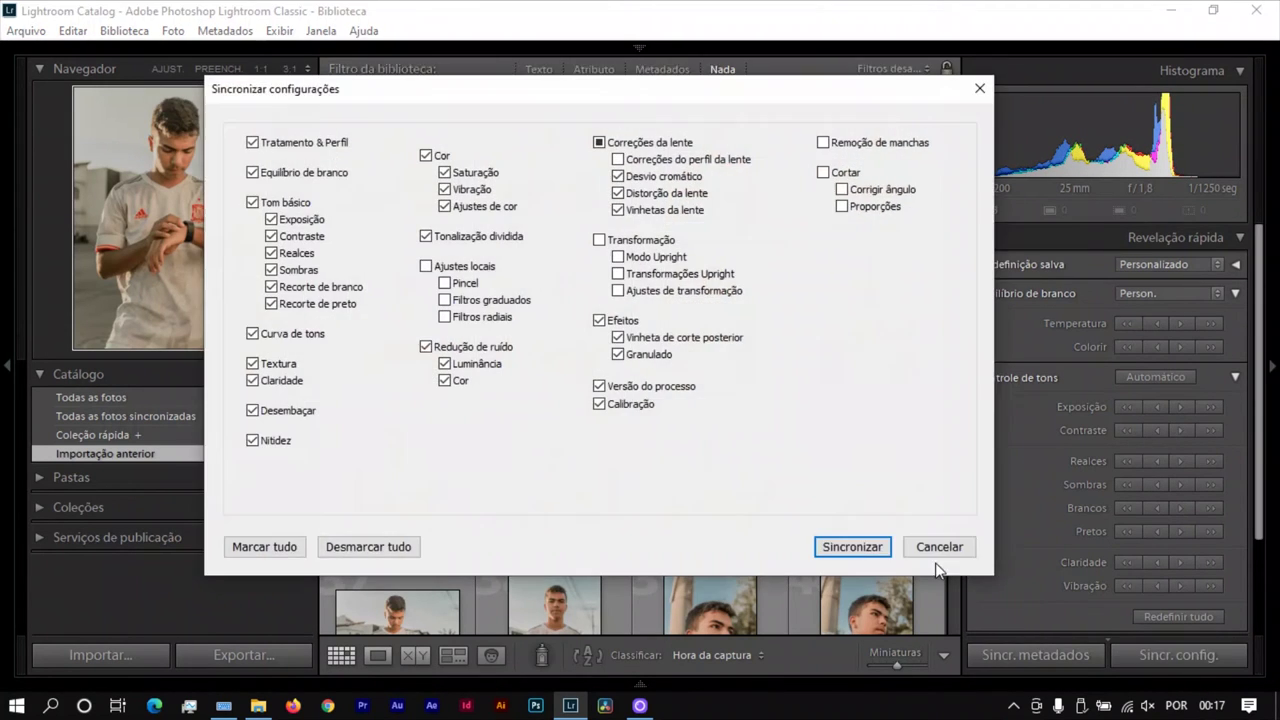
left_click(849, 546)
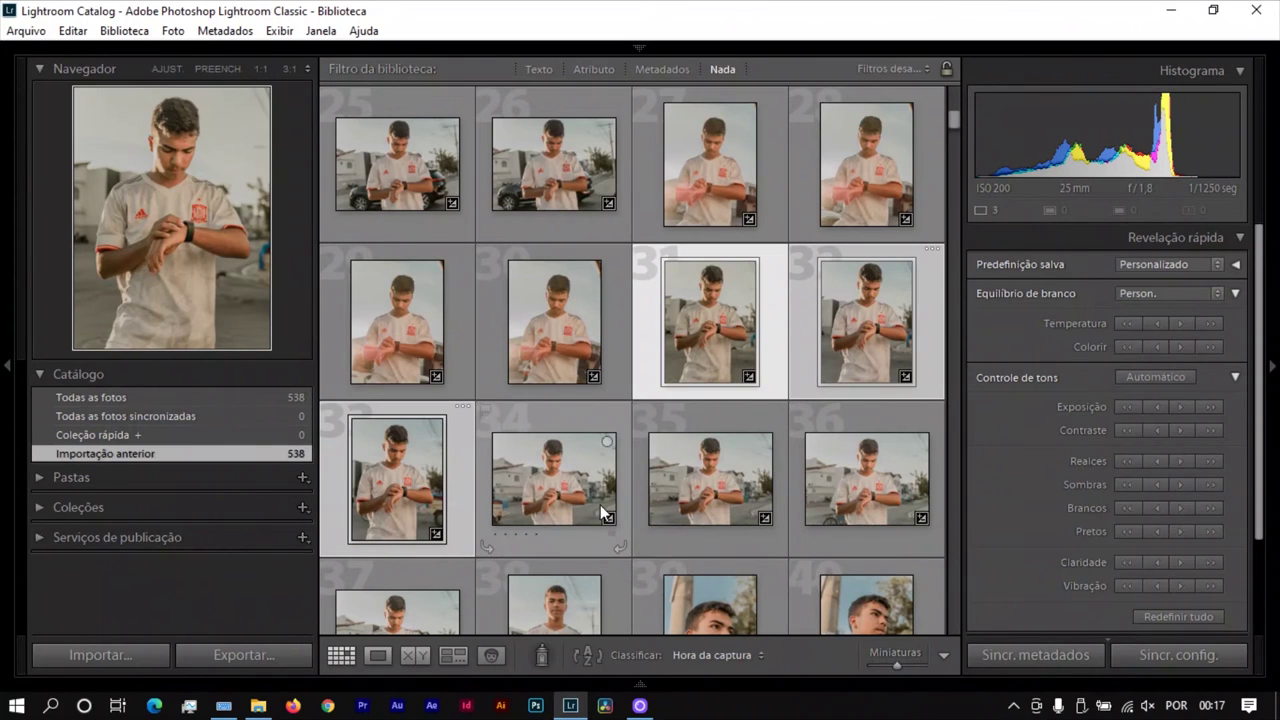
Lower the exposure of photo 34 by one small increment.
double_click(526, 474)
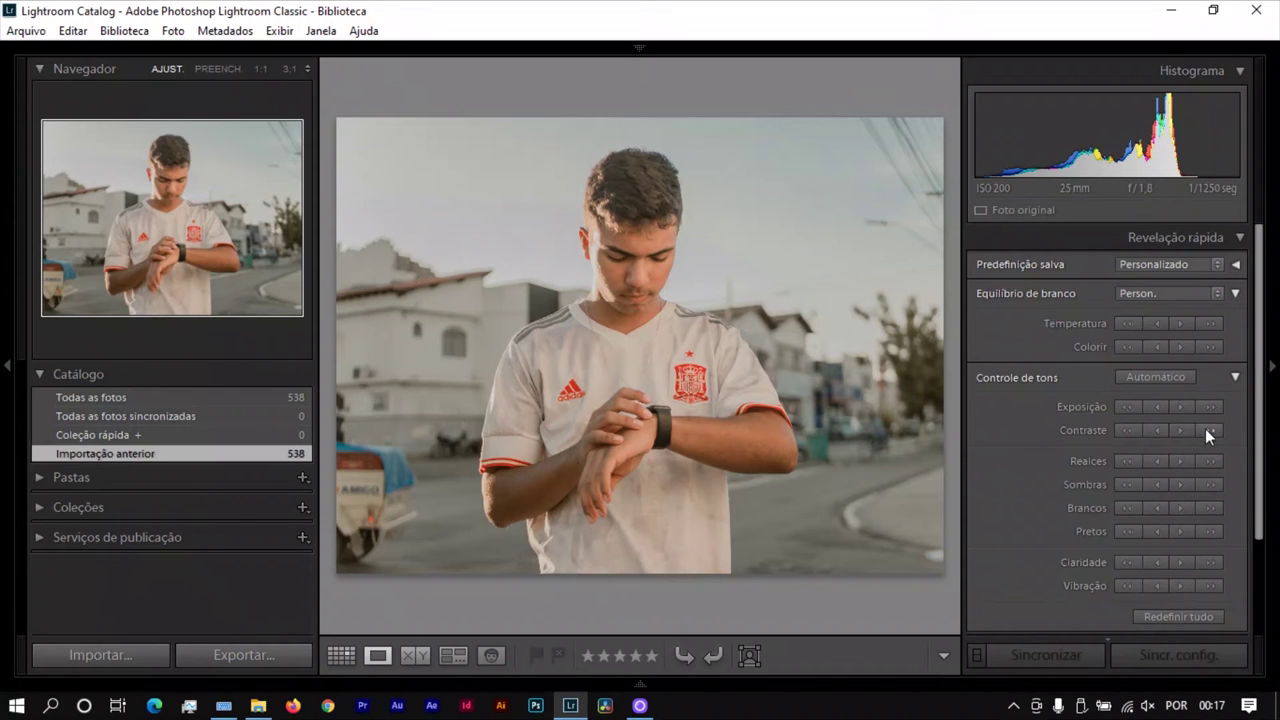
left_click(1150, 406)
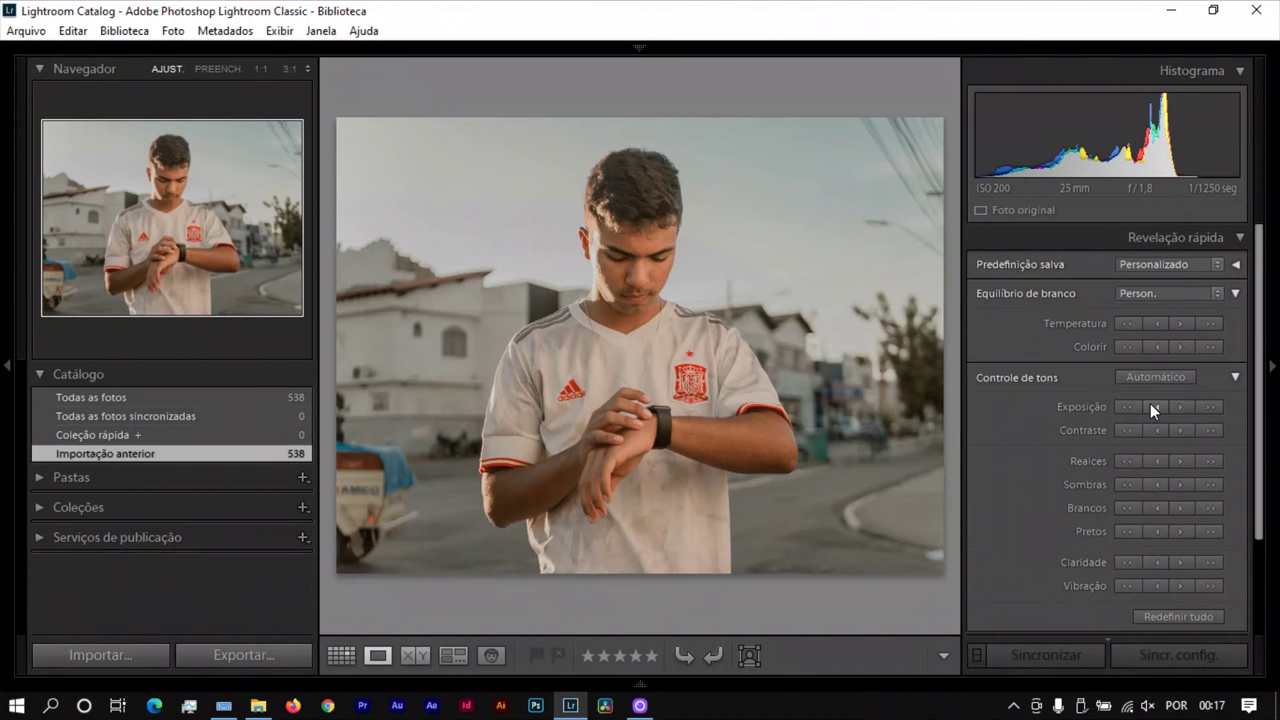
left_click(352, 654)
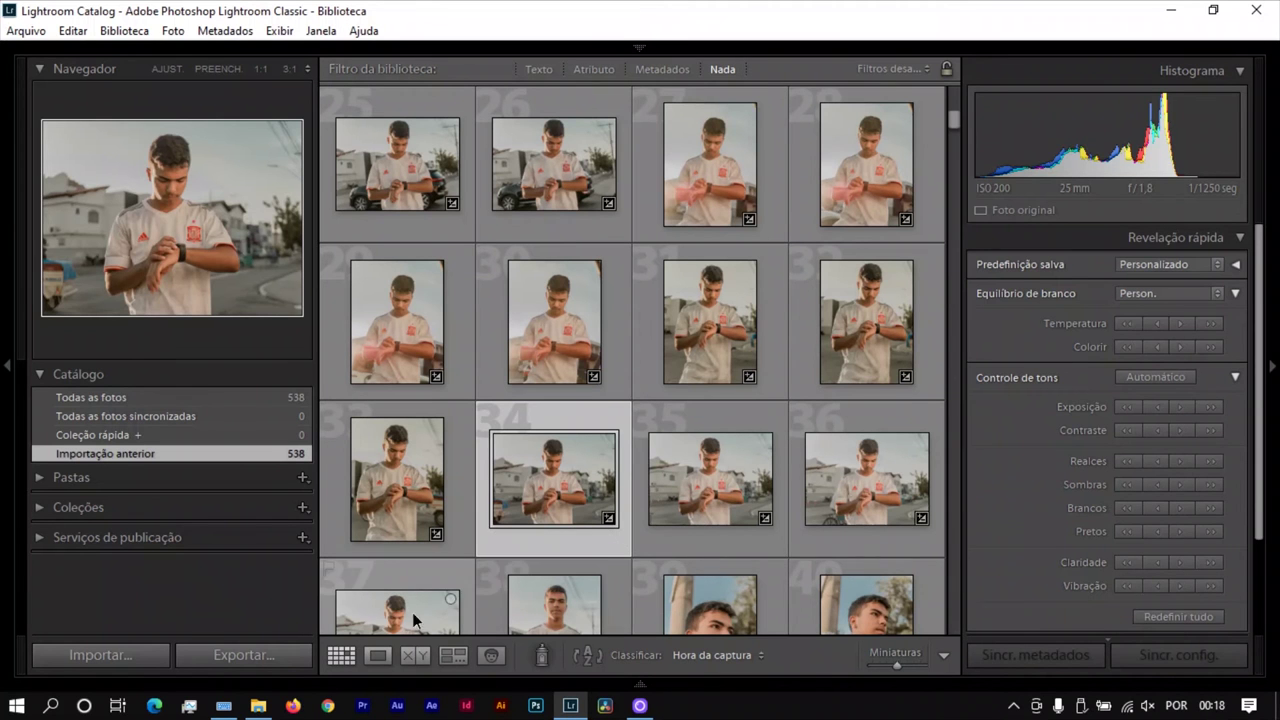
Synchronize the develop settings of photo 34 to photos 35 and 36.
left_click(866, 480, "shift")
left_click(1172, 657)
left_click(862, 549)
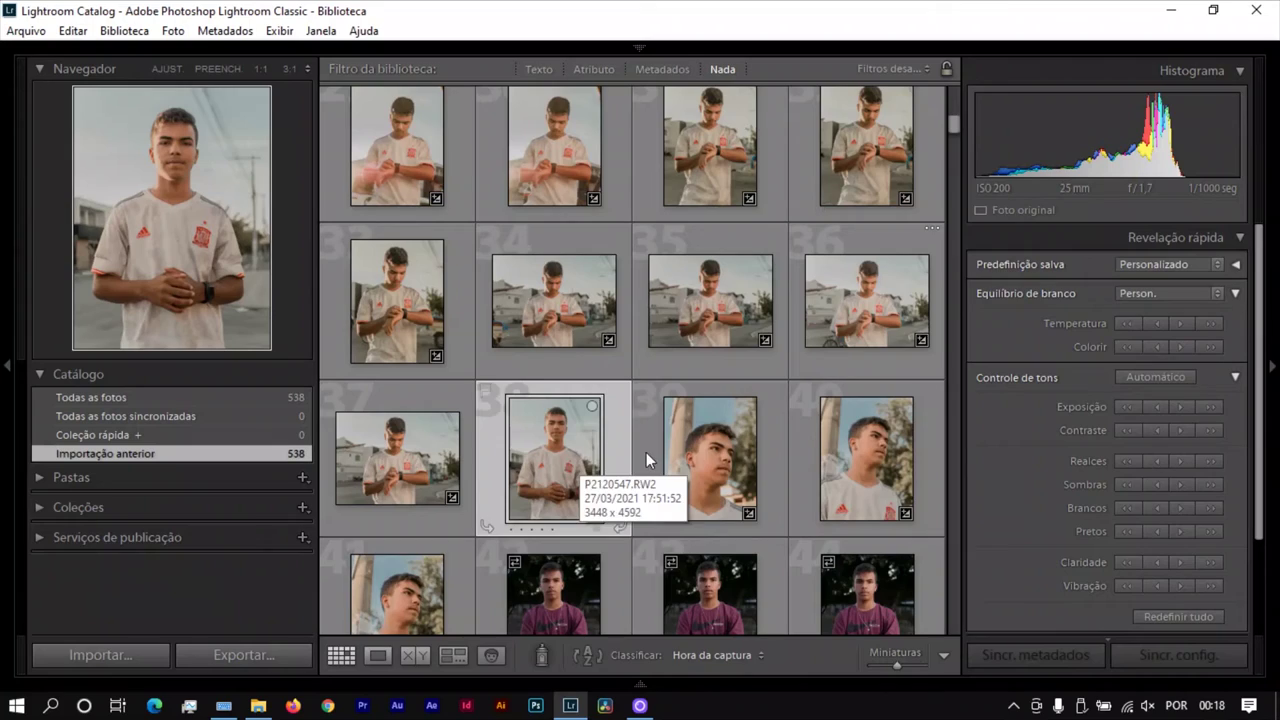
Adjust the tint and temperature of photo 39 in increments and raise its exposure by one small increment.
double_click(722, 468)
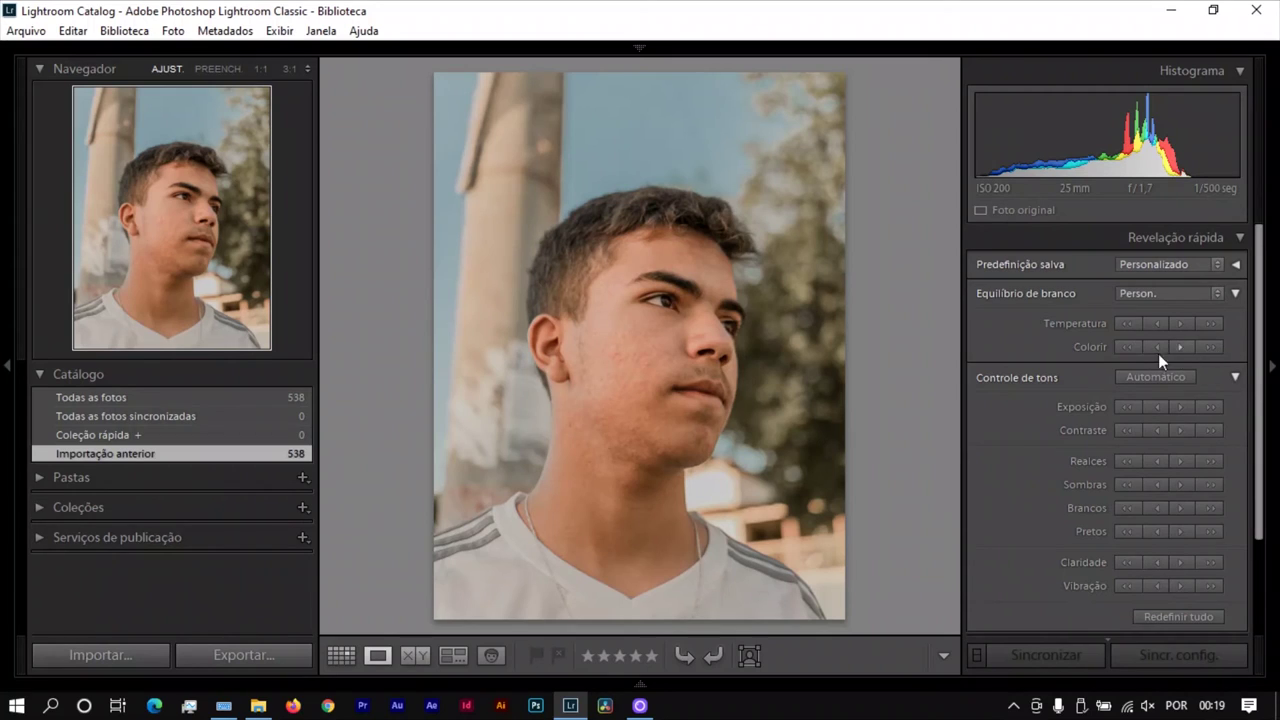
left_click(1130, 347)
left_click(1130, 347)
left_click(1131, 347)
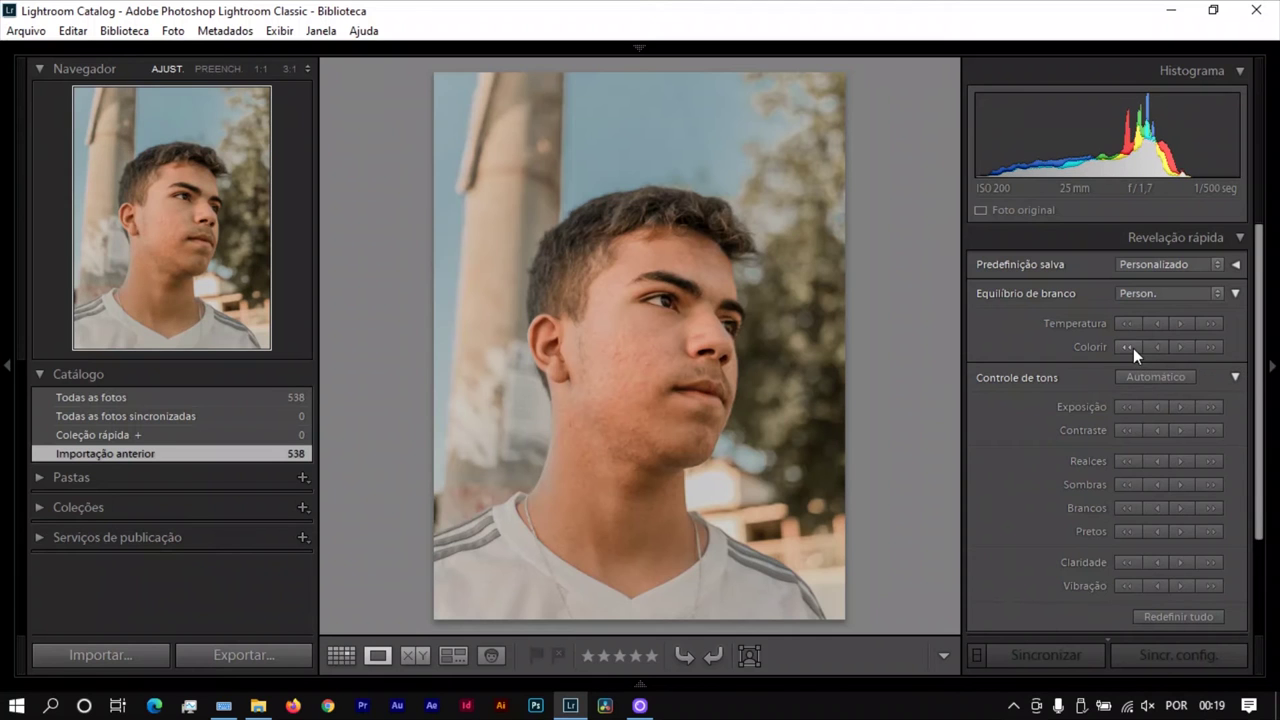
left_click(1154, 376)
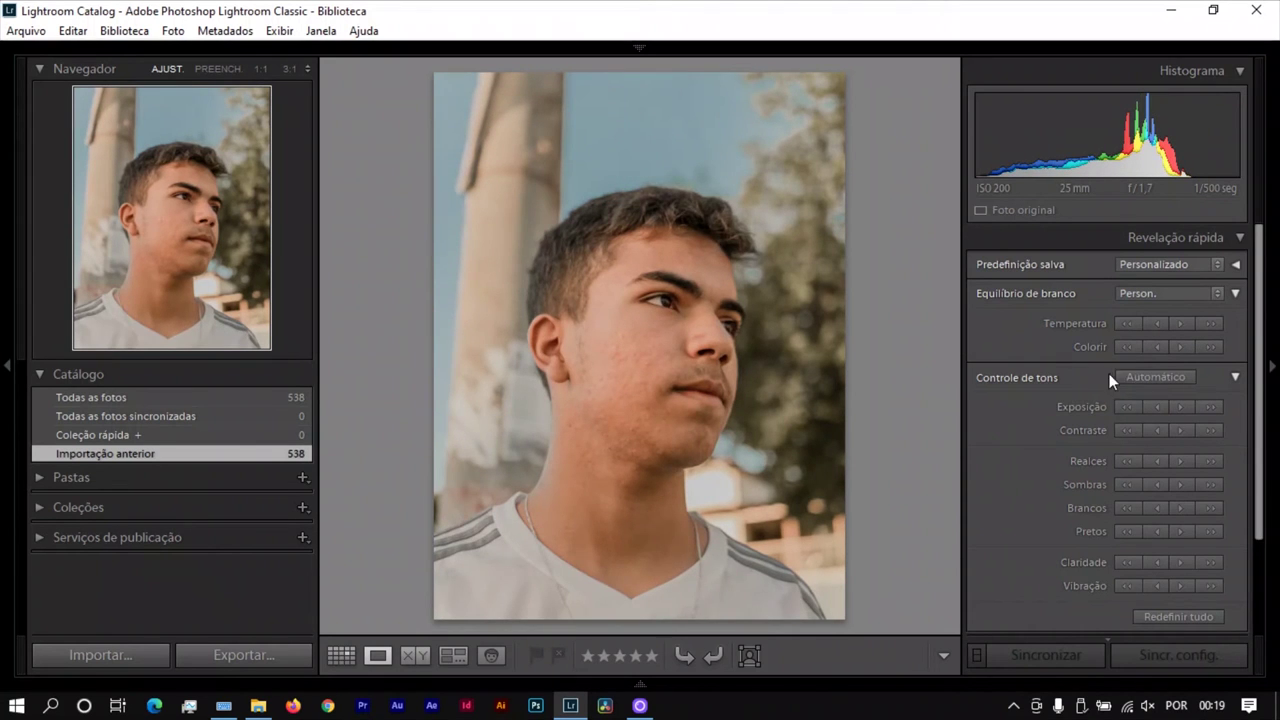
left_click(1157, 347)
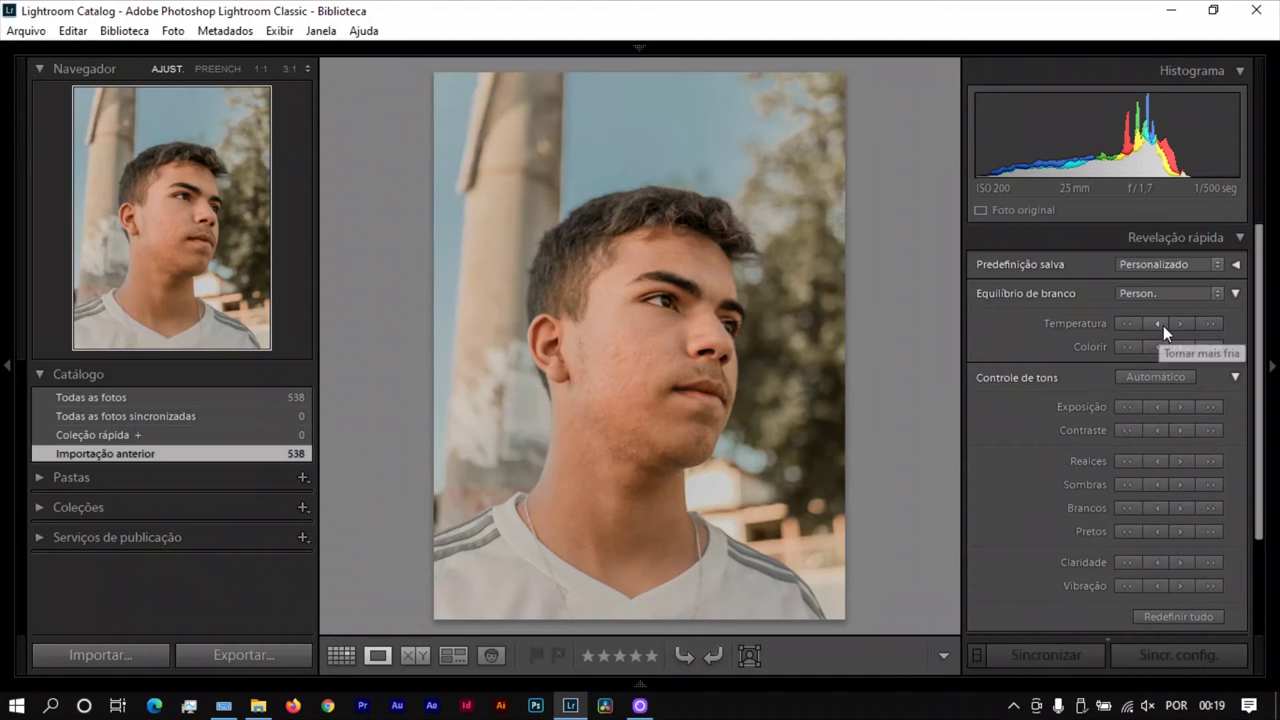
left_click(1158, 325)
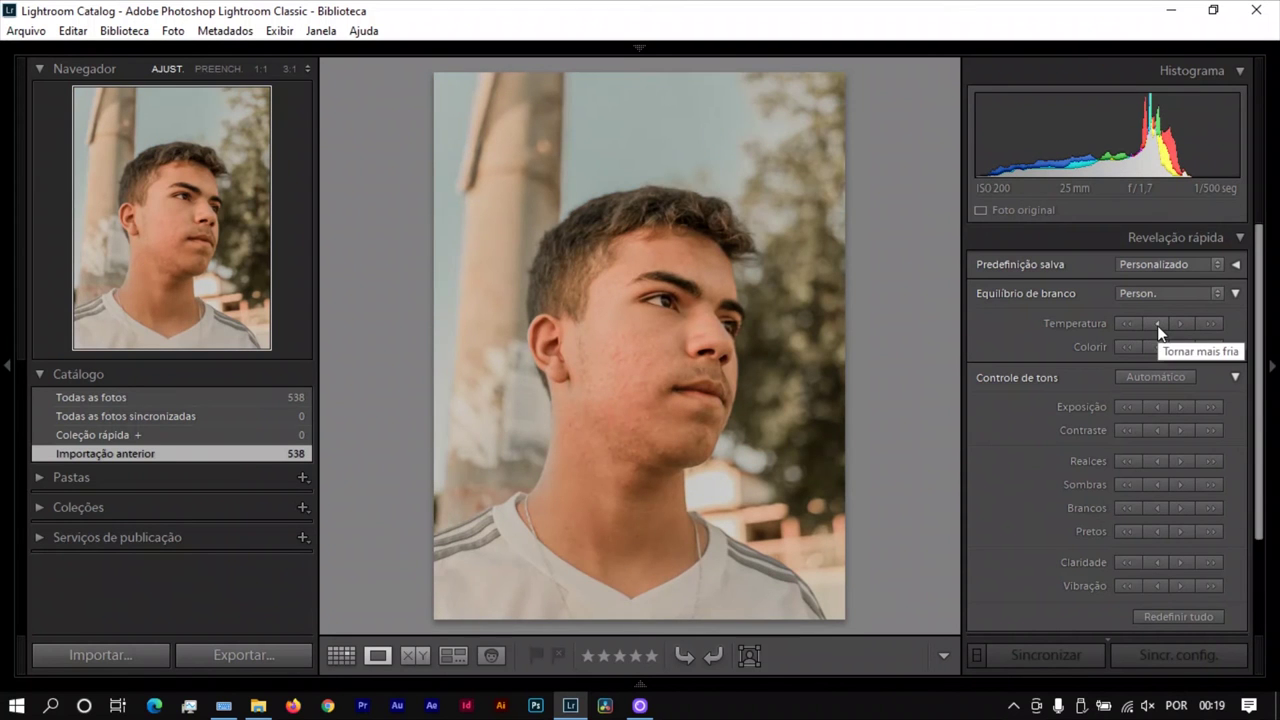
left_click(1181, 408)
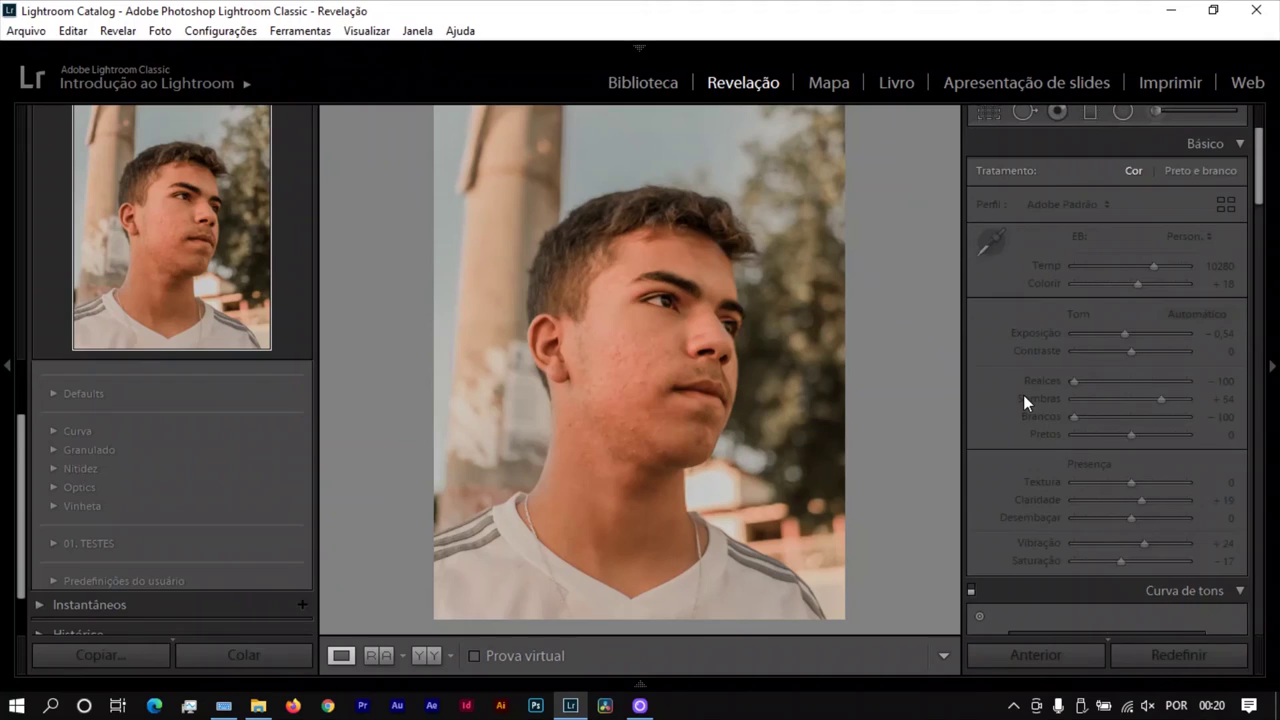
In the Develop module, set photo 39's HSL hues to red +21, orange -12 and yellow -12.
scroll(1023, 394, "down", 10)
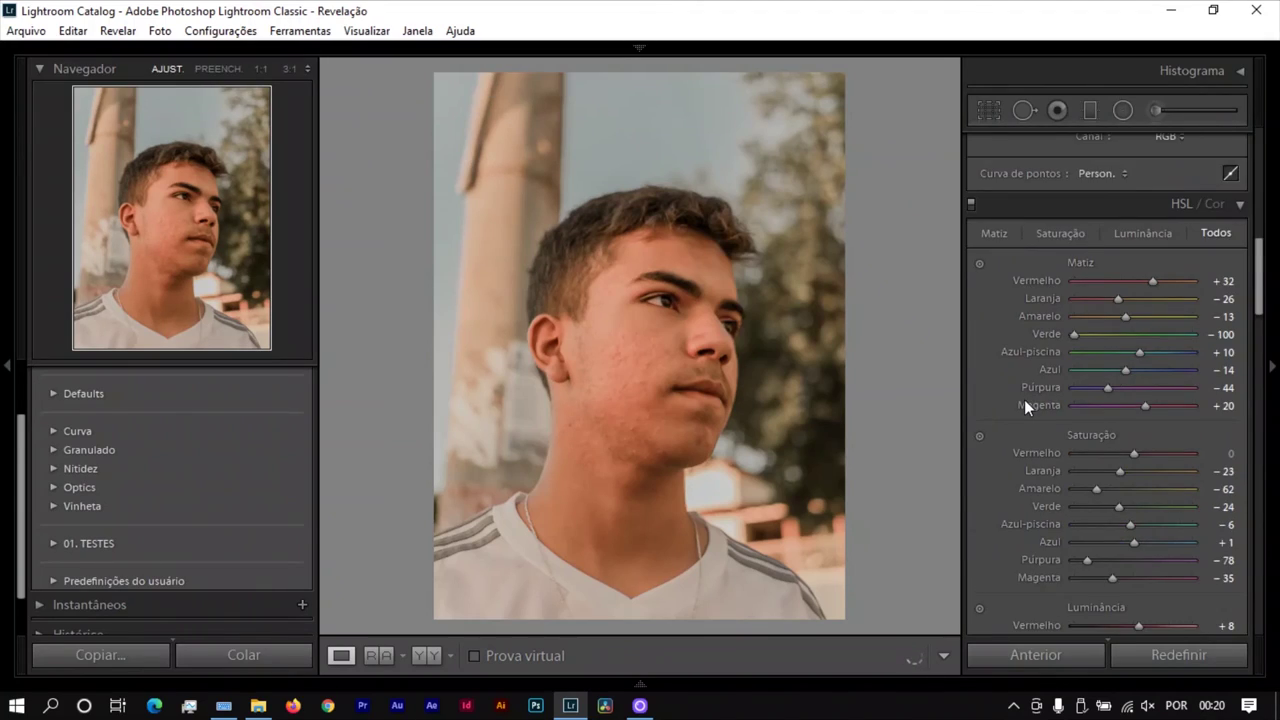
scroll(1114, 292, "down", 2)
scroll(1005, 289, "up", 2)
left_click_drag(1129, 320, 1142, 322)
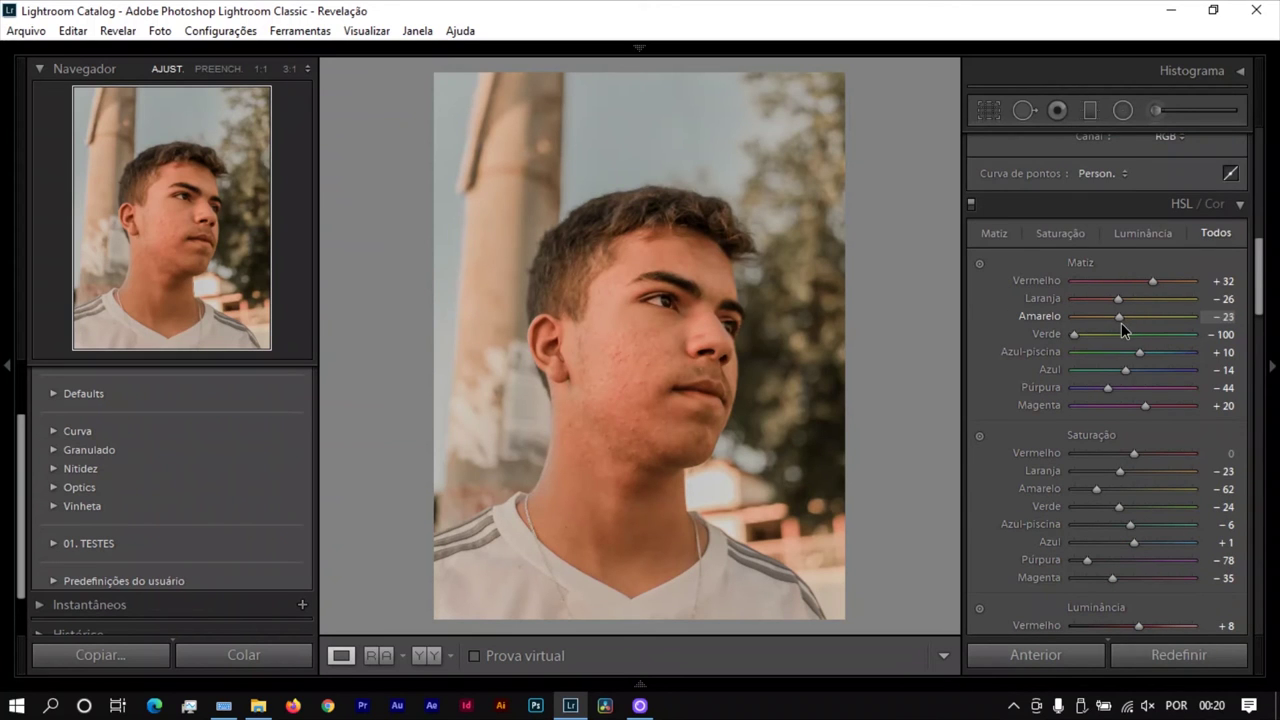
mouse_move(1148, 323)
left_mouse_down()
mouse_move(1120, 303)
mouse_move(1131, 324)
left_mouse_up()
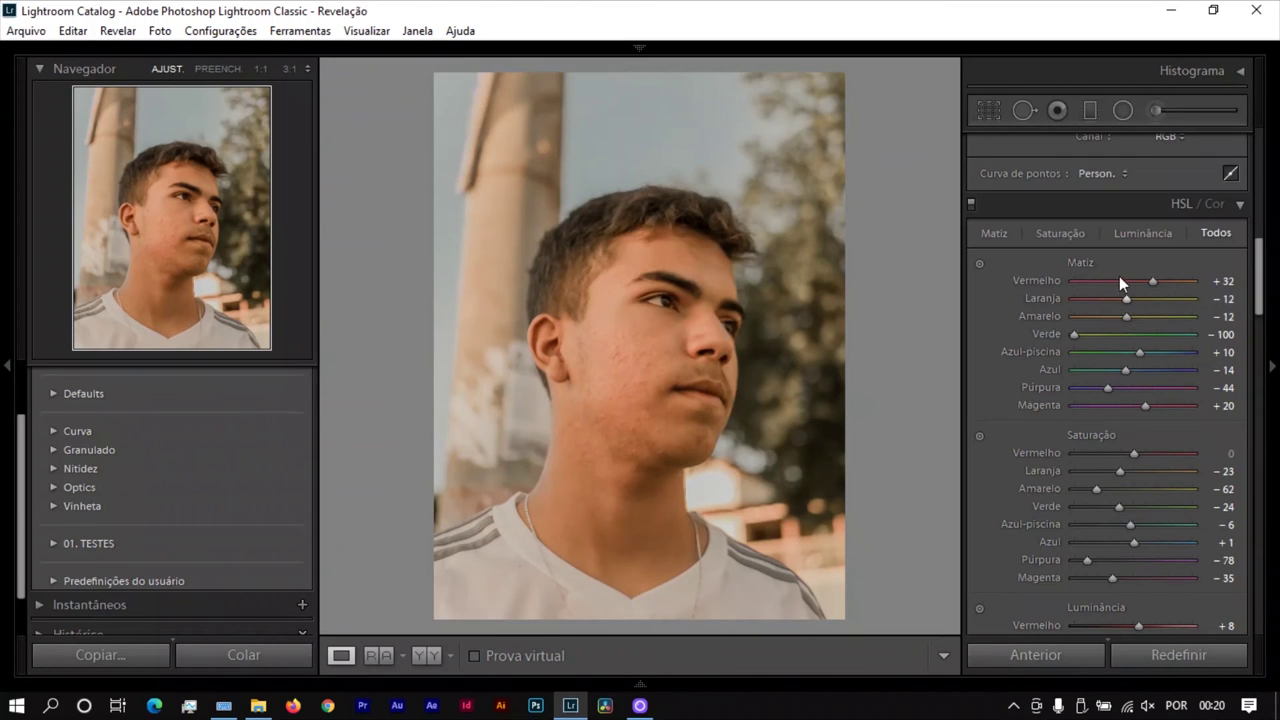
scroll(1148, 282, "up", 8)
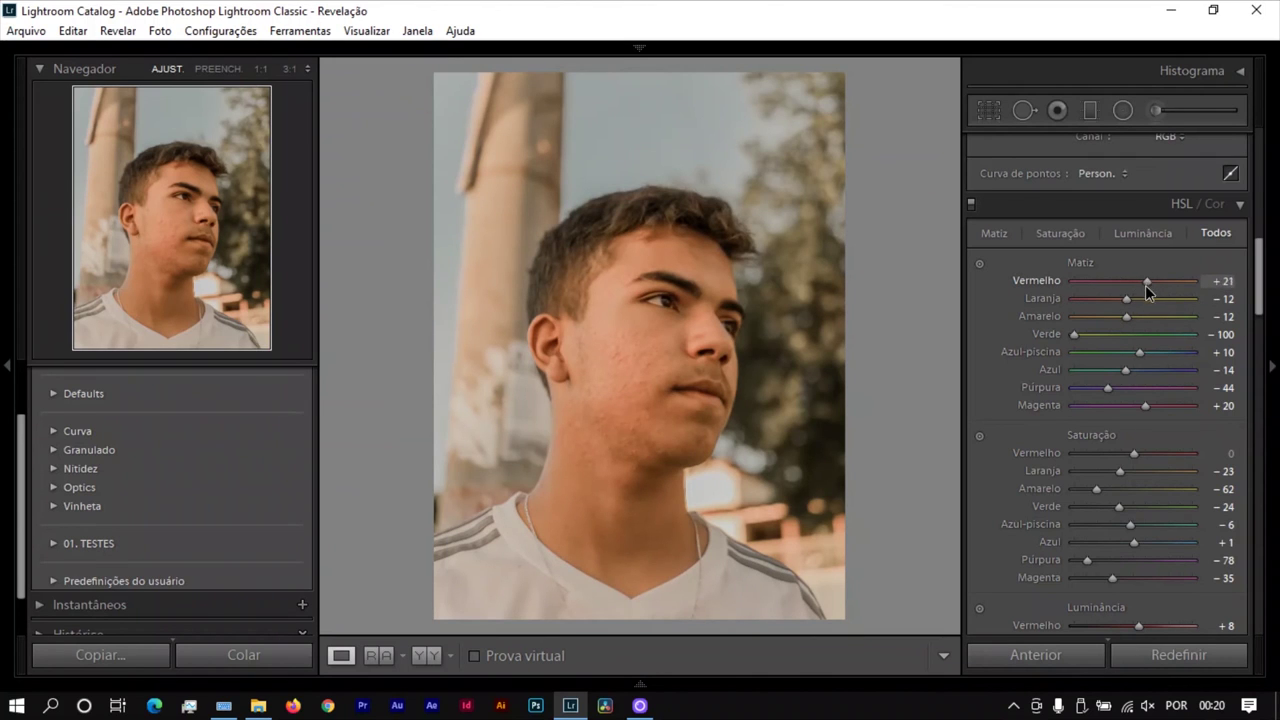
Set the temperature of photo 39 to 8827 and its shadows to +17.
scroll(1014, 380, "up", 10)
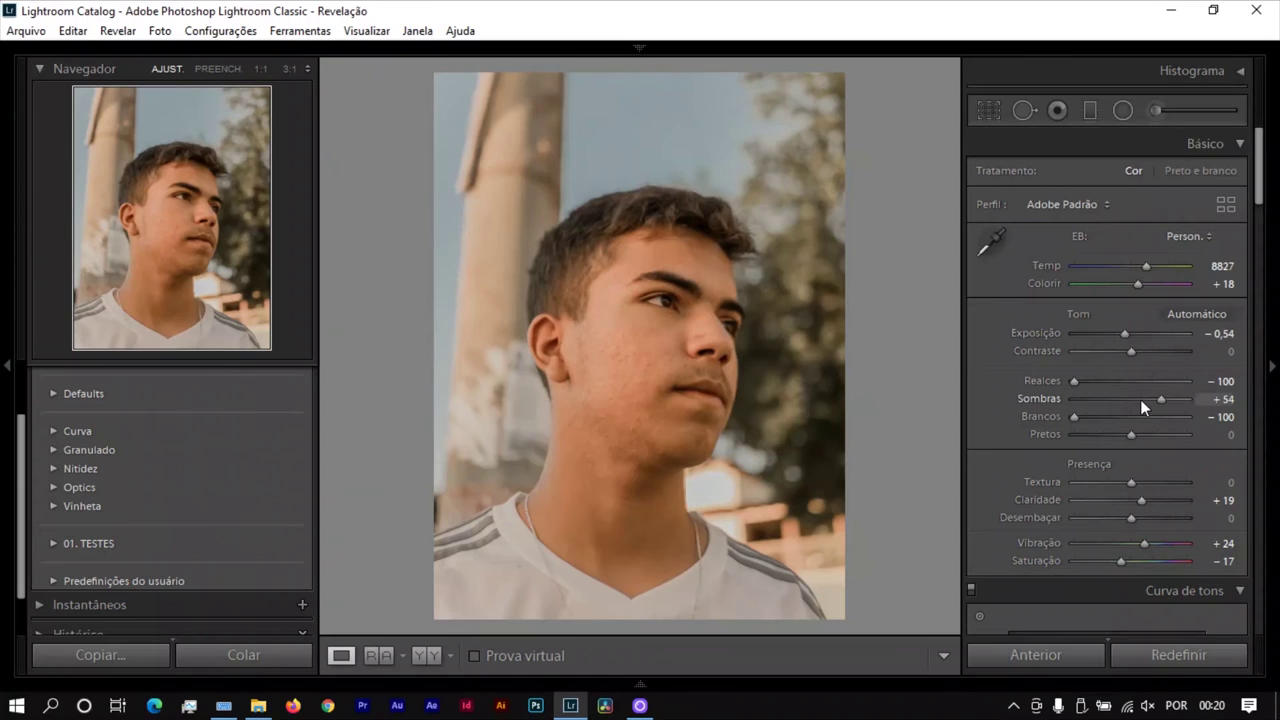
left_click_drag(1140, 399, 1141, 399)
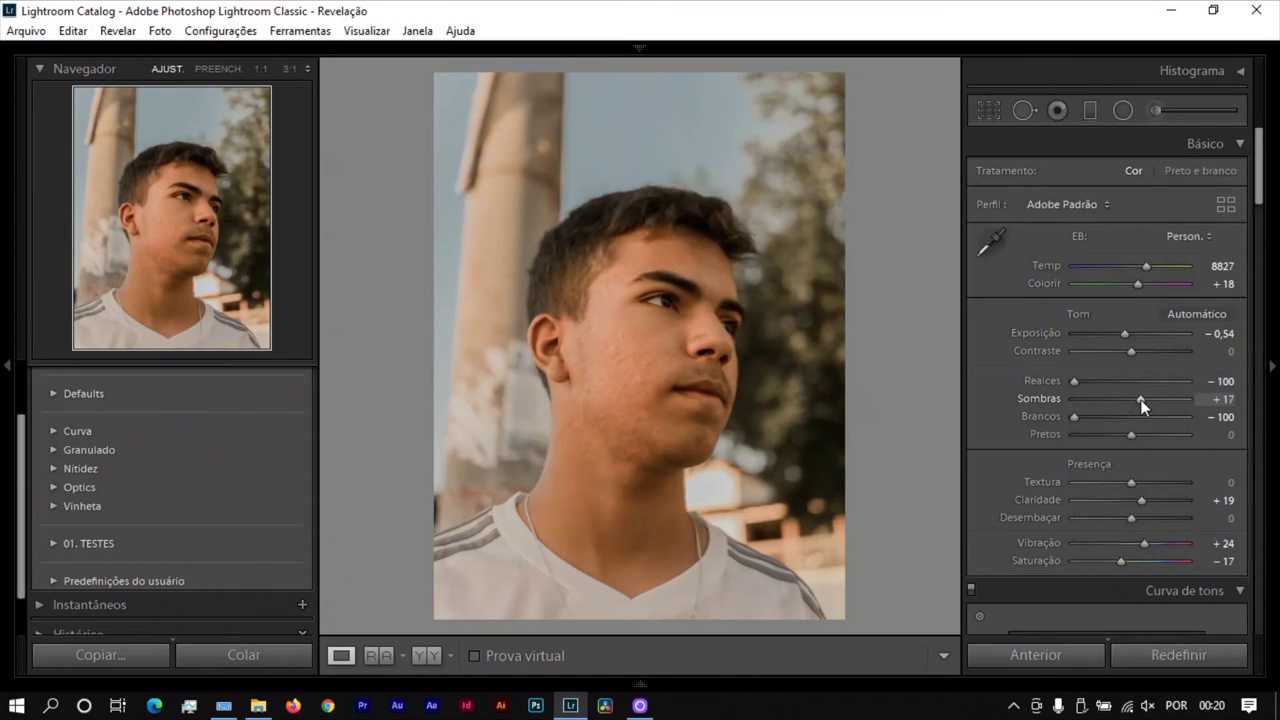